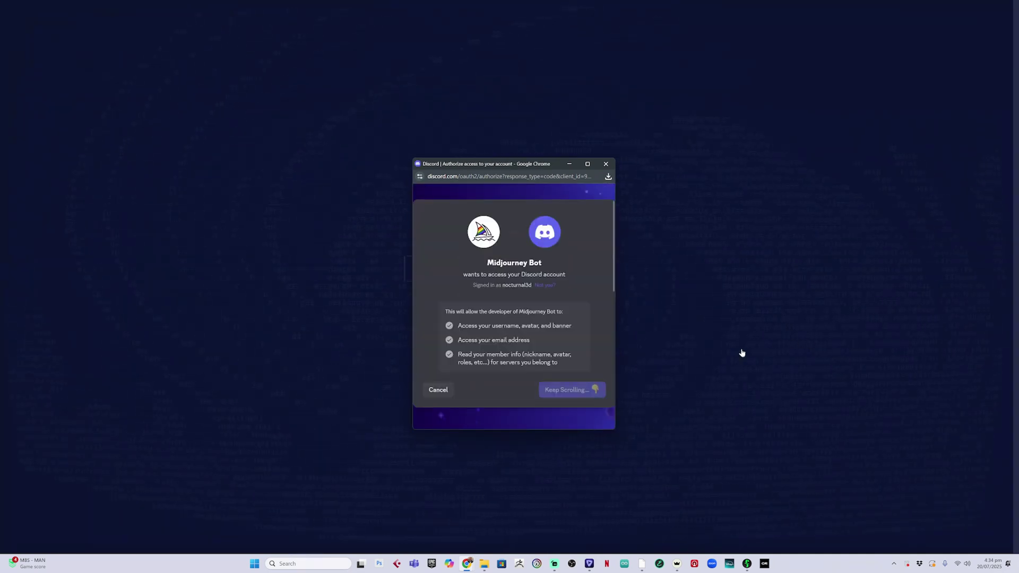
# Authorize Midjourney Bot's Discord access and start signing up on Midjourney
pyautogui.scroll(-3, 524, 329)
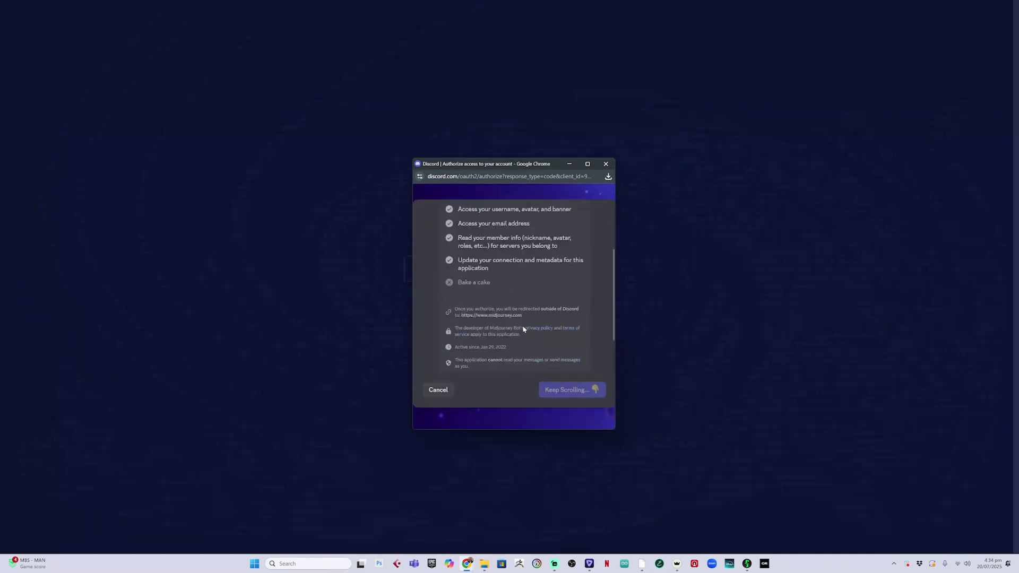
pyautogui.click(581, 391)
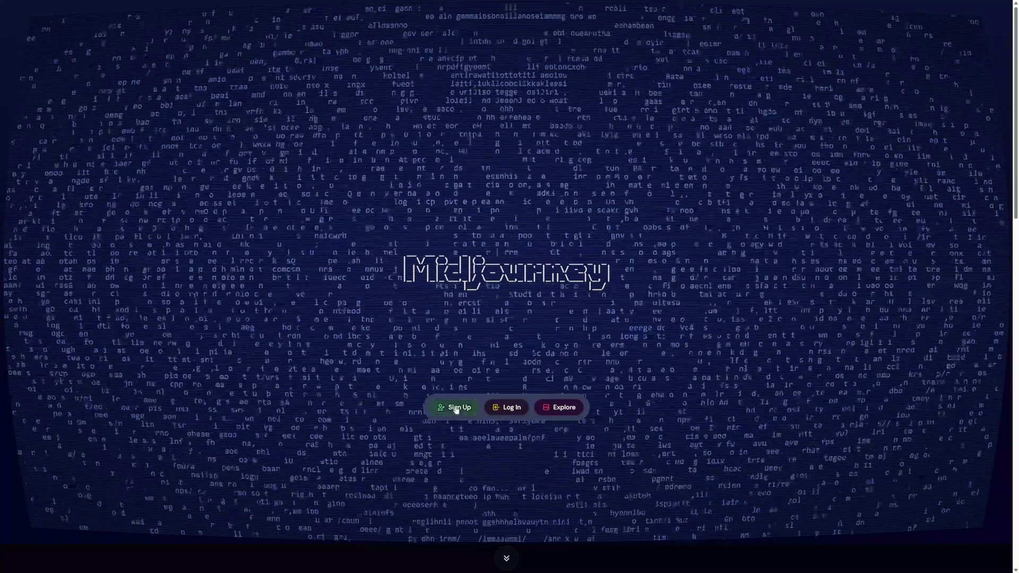
pyautogui.click(456, 409)
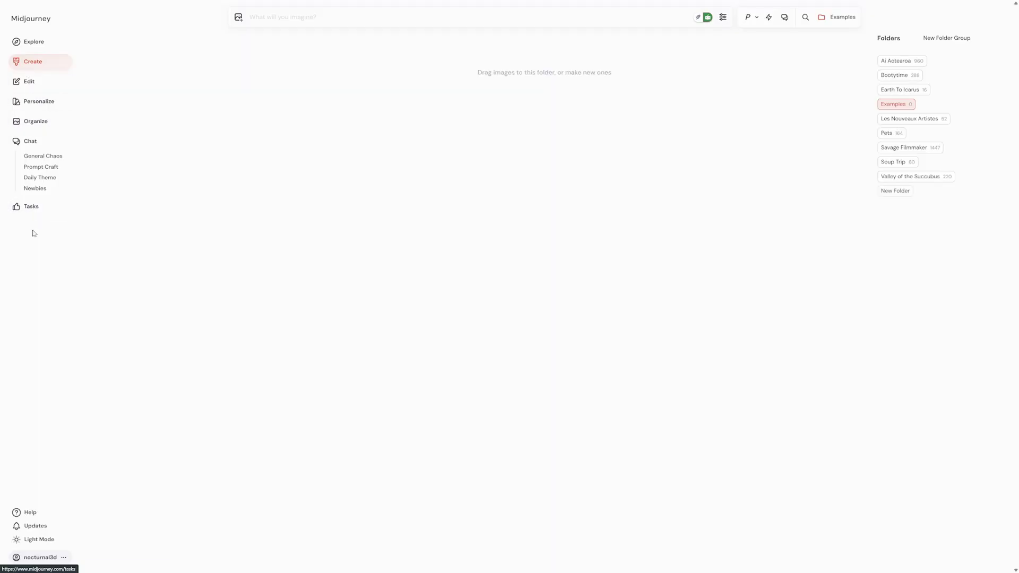
# View the current subscription plan details from the account menu
pyautogui.click(43, 556)
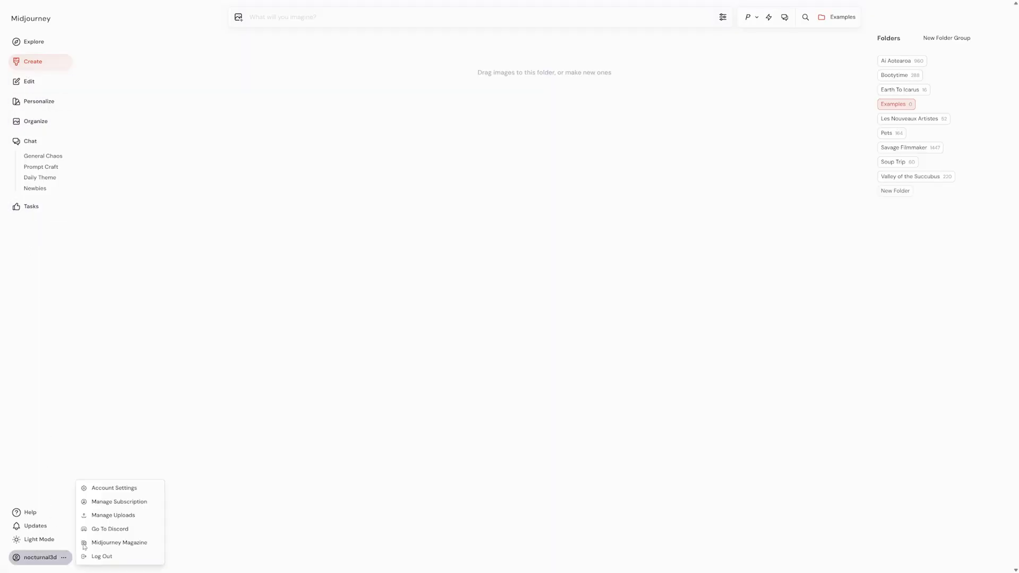
pyautogui.click(132, 502)
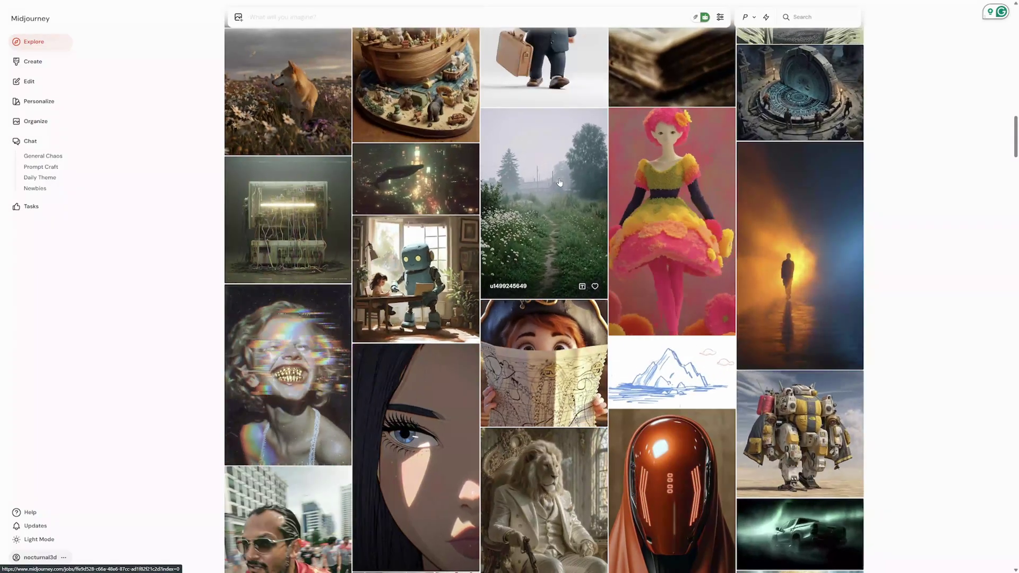
# Preview the walking robot video enlarged, then show only the Examples folder on Create
pyautogui.scroll(-3, 693, 175)
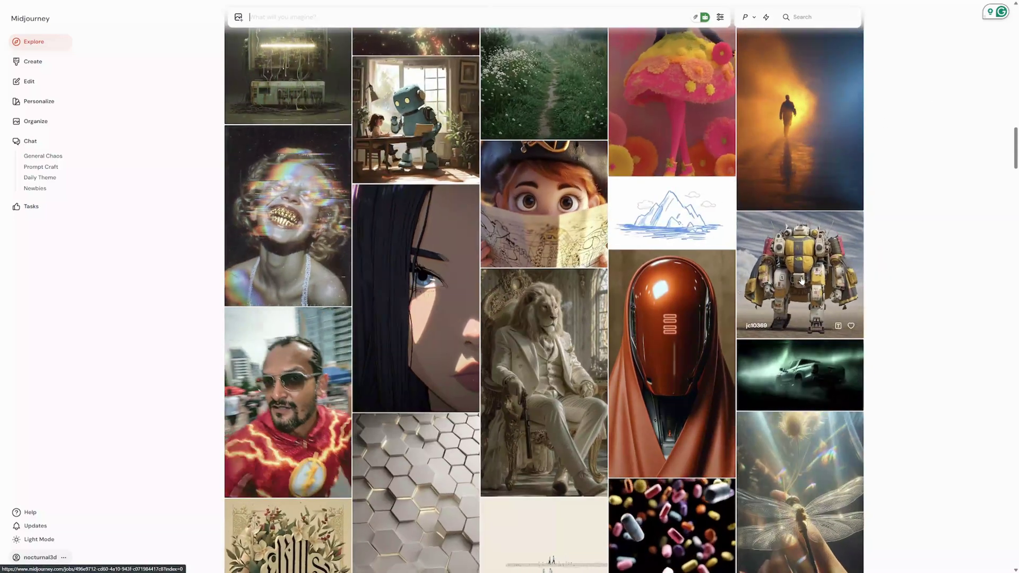
pyautogui.click(802, 282)
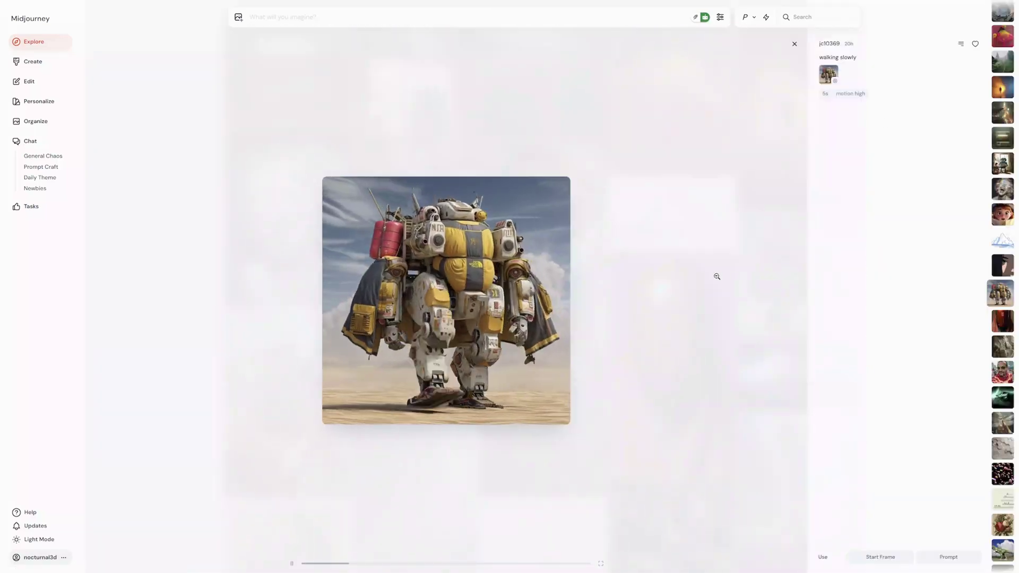
pyautogui.click(529, 366)
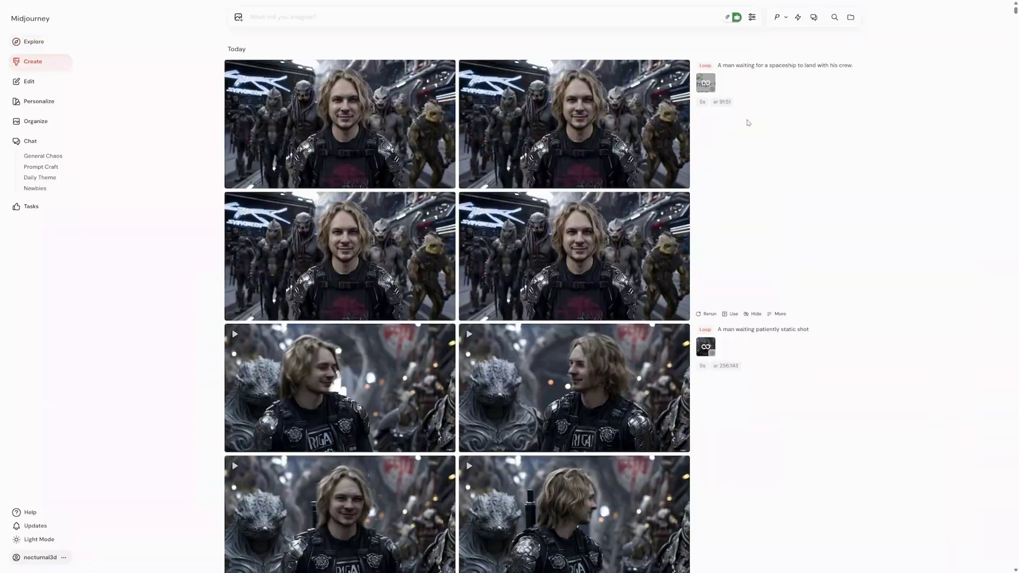
pyautogui.click(851, 17)
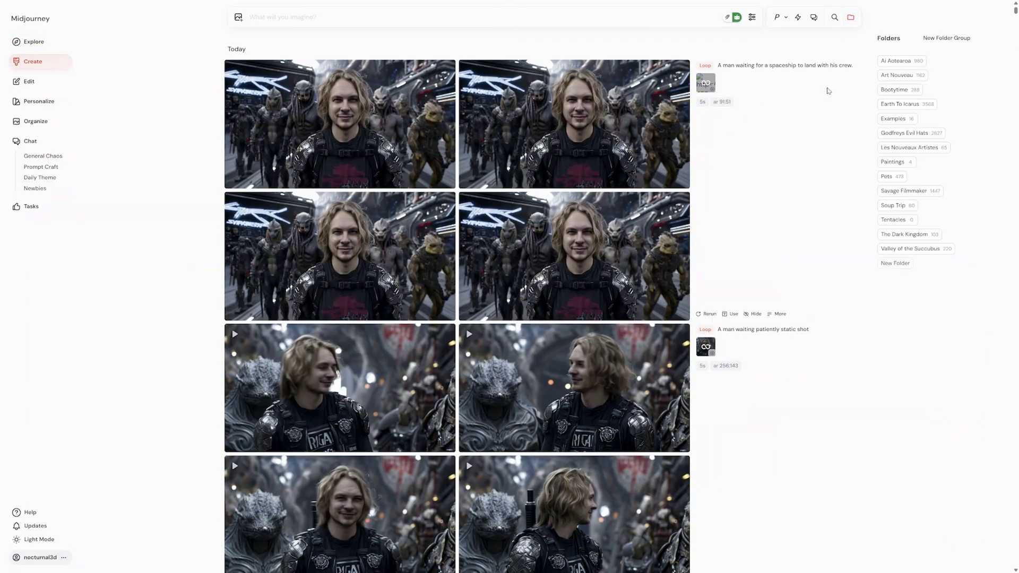
pyautogui.click(895, 119)
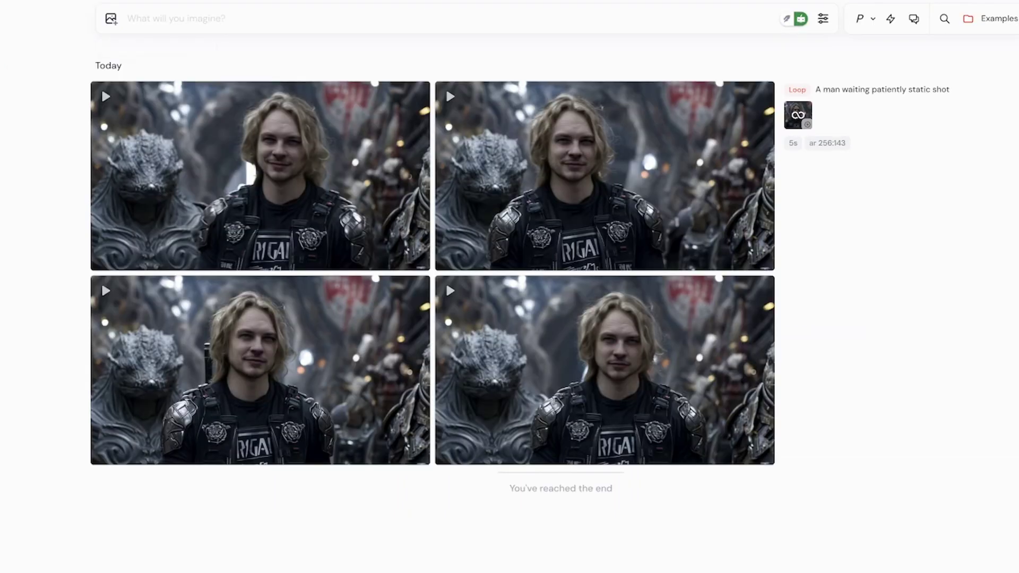
# Write a static-shot prompt of an alien froglike creature hopping on a small mechanical platform
pyautogui.click(252, 17)
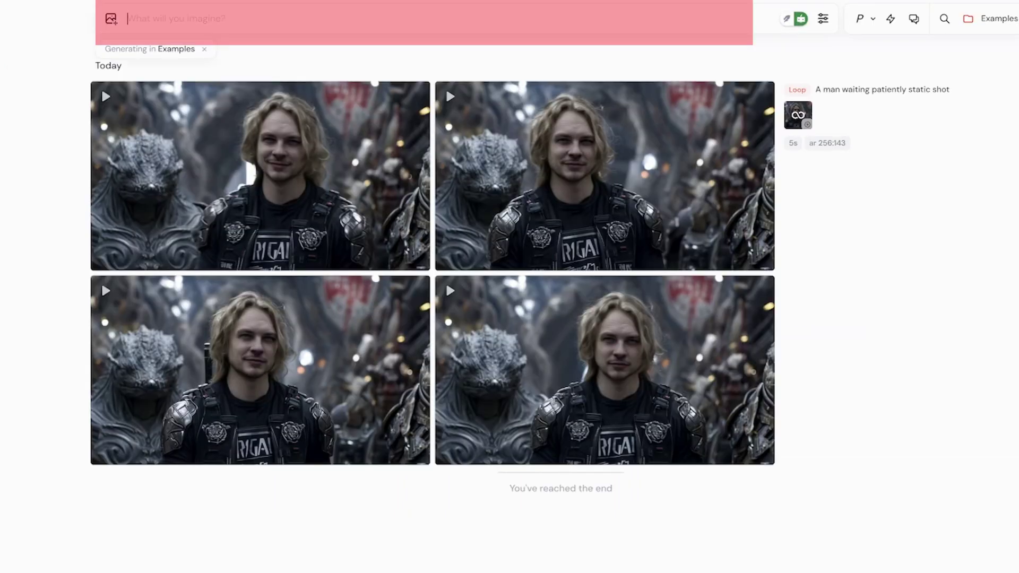
pyautogui.write('A alien')
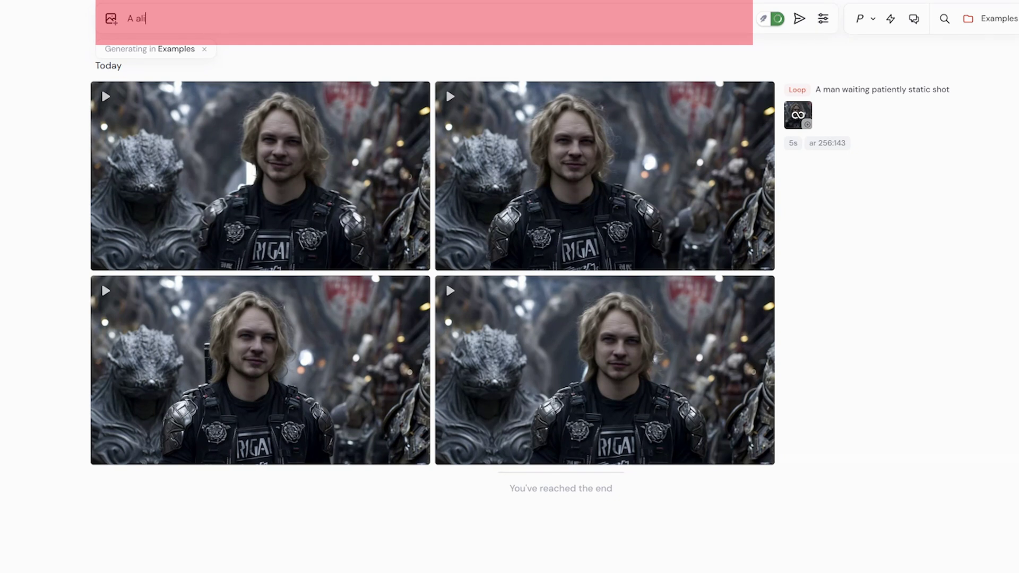
pyautogui.write(' froglike creatur')
pyautogui.write('e on')
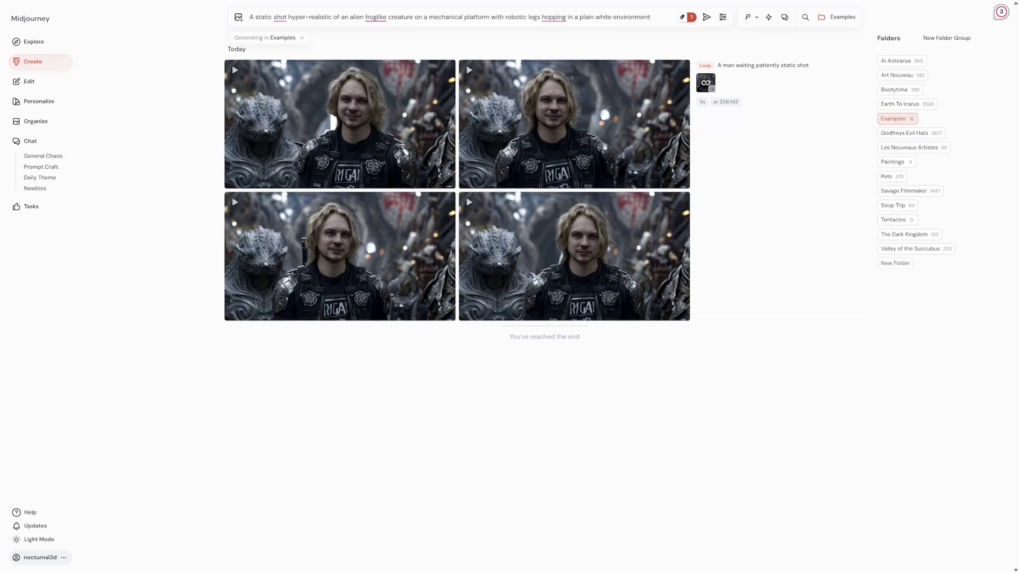
pyautogui.click(554, 17)
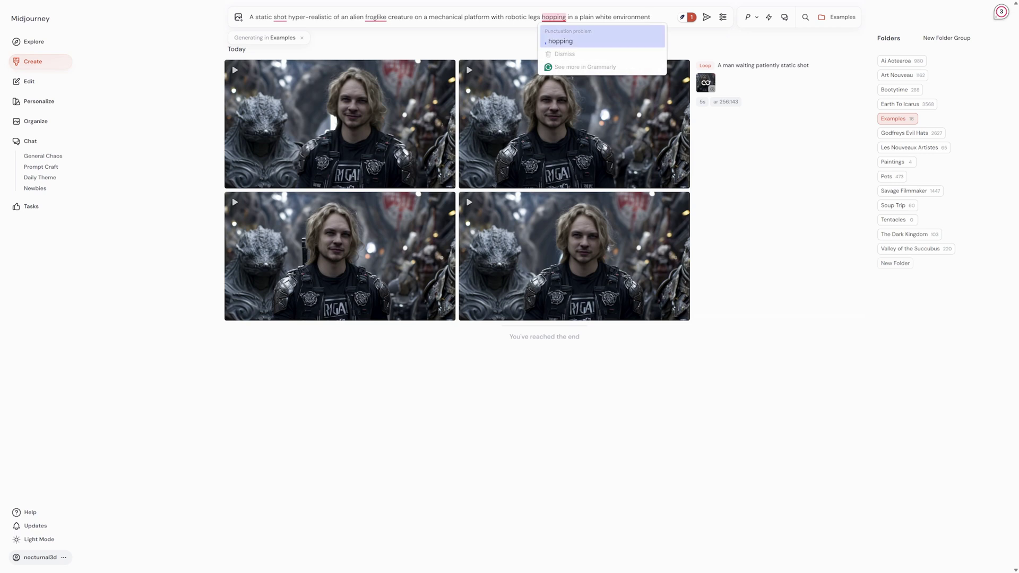
pyautogui.click(573, 49)
pyautogui.write(',')
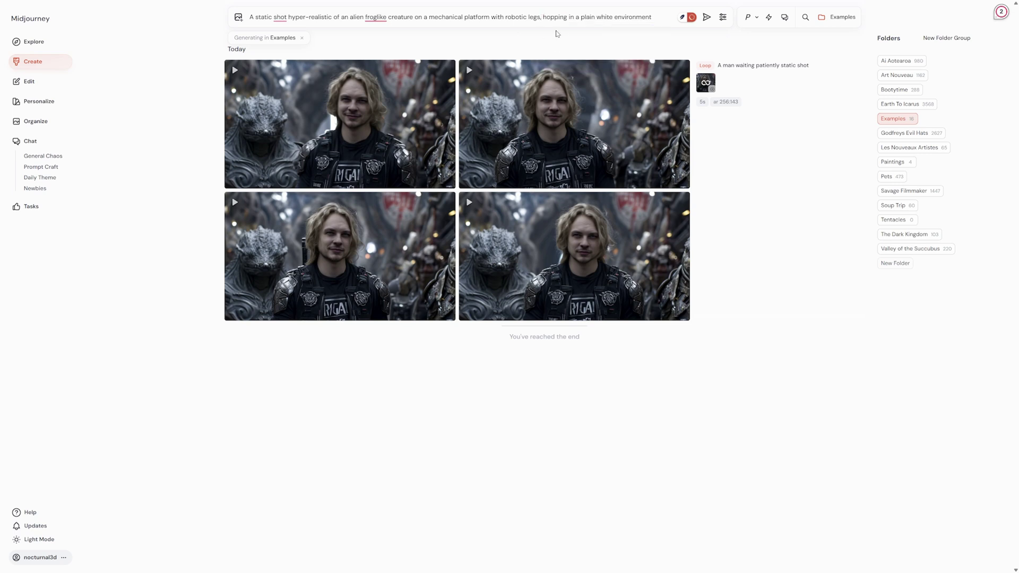
pyautogui.press('Return')
pyautogui.write('small')
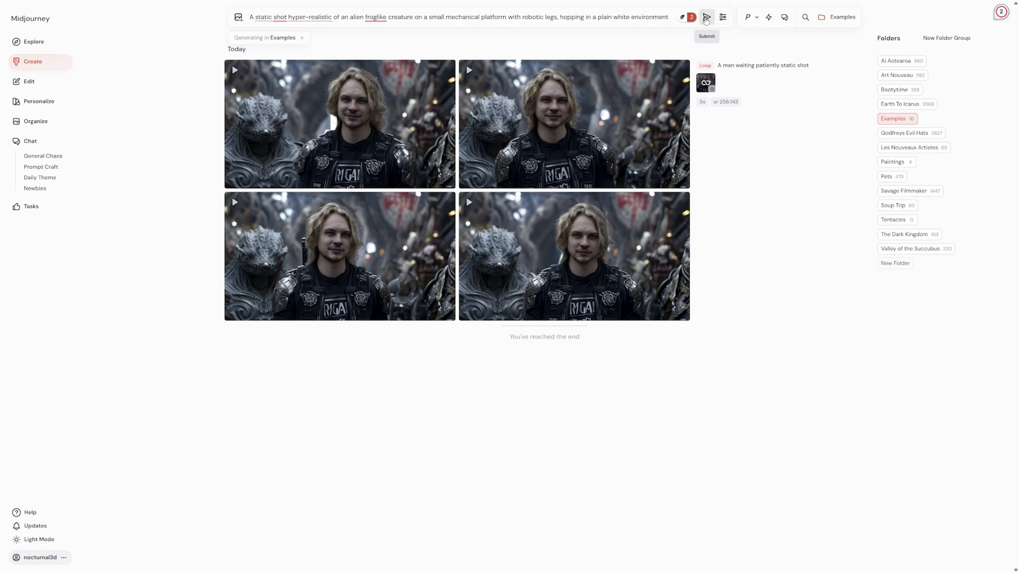
# Generate the froglike creature images and animate the first frog manually
pyautogui.click(706, 18)
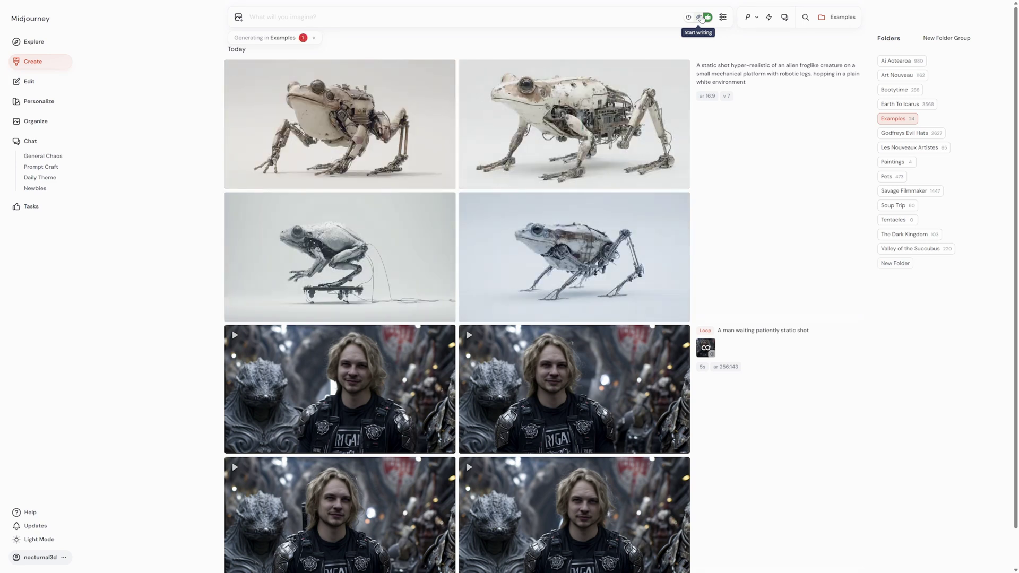
pyautogui.click(403, 133)
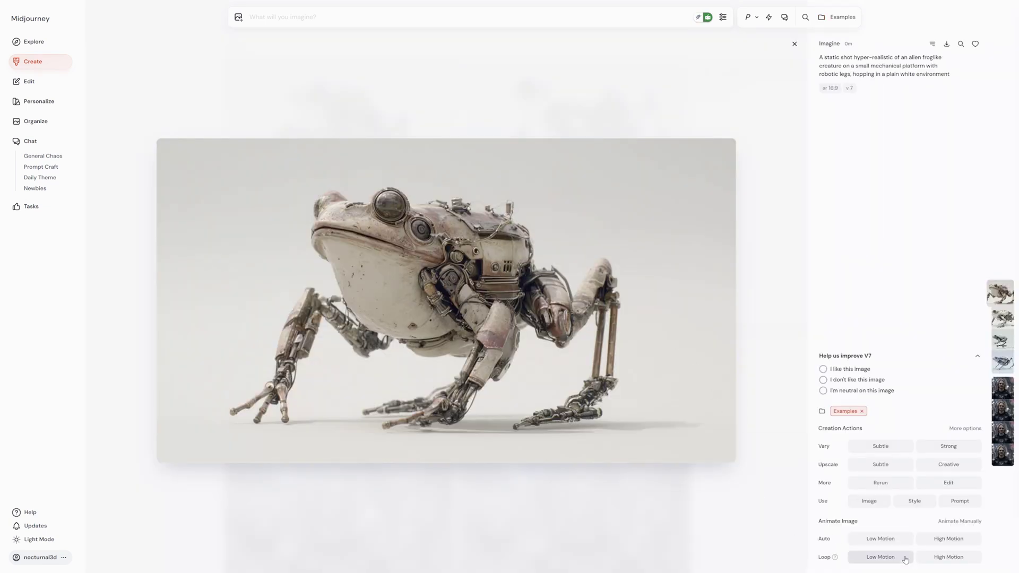
pyautogui.click(960, 521)
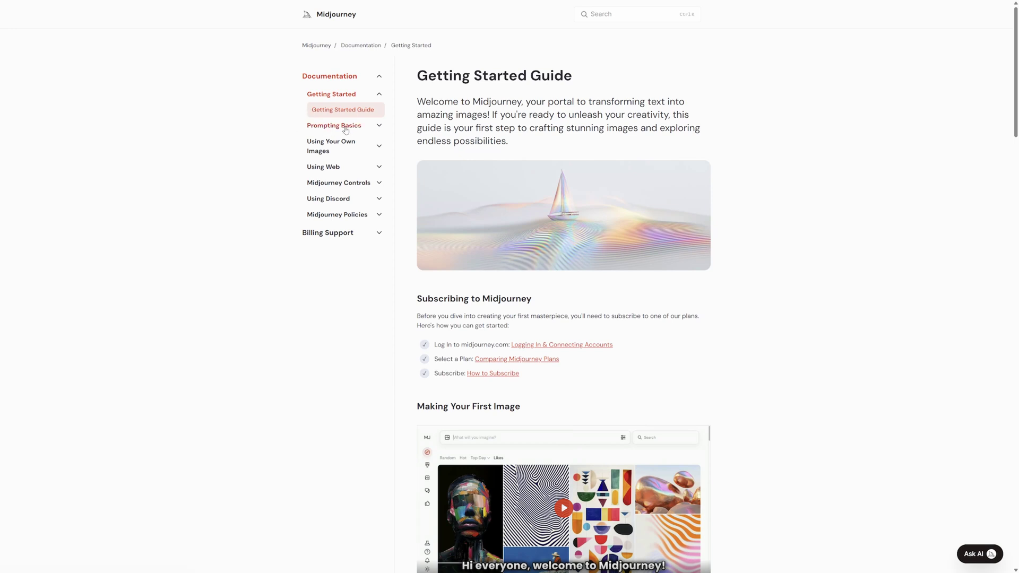
# Open Art of Prompting under Prompting Basics and scroll to the Time Periods examples
pyautogui.click(346, 129)
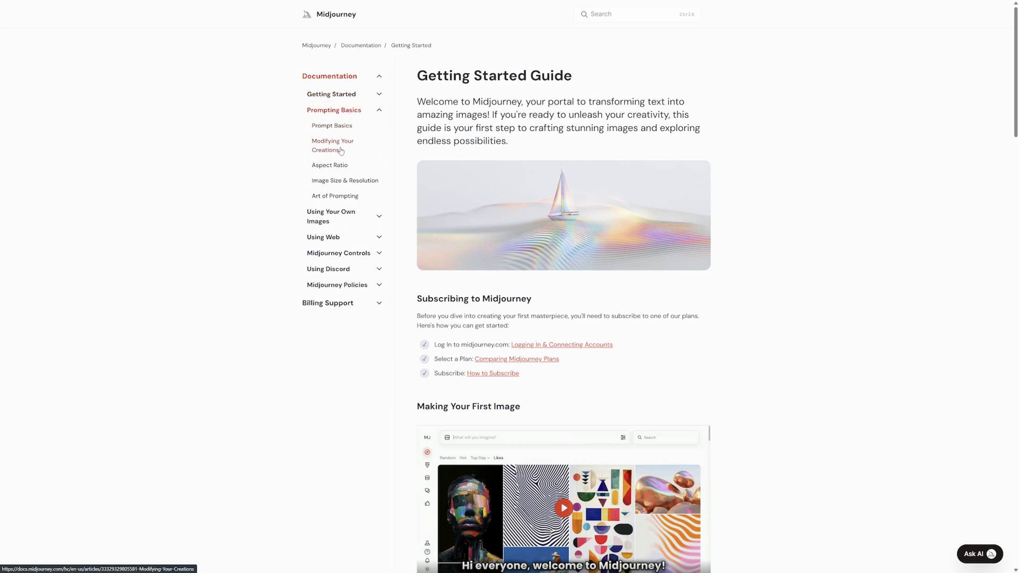
pyautogui.click(331, 198)
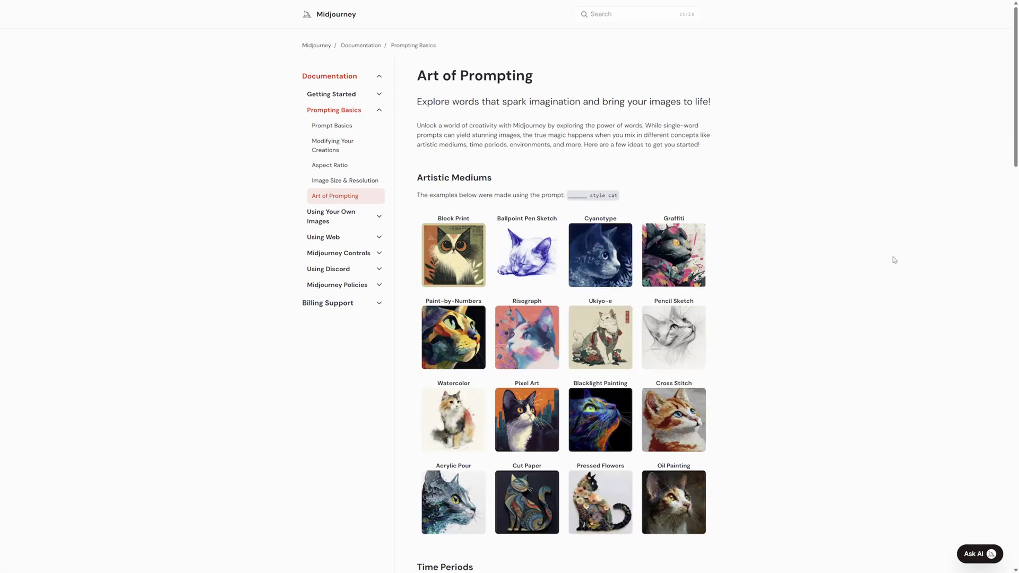
pyautogui.scroll(-9, 895, 261)
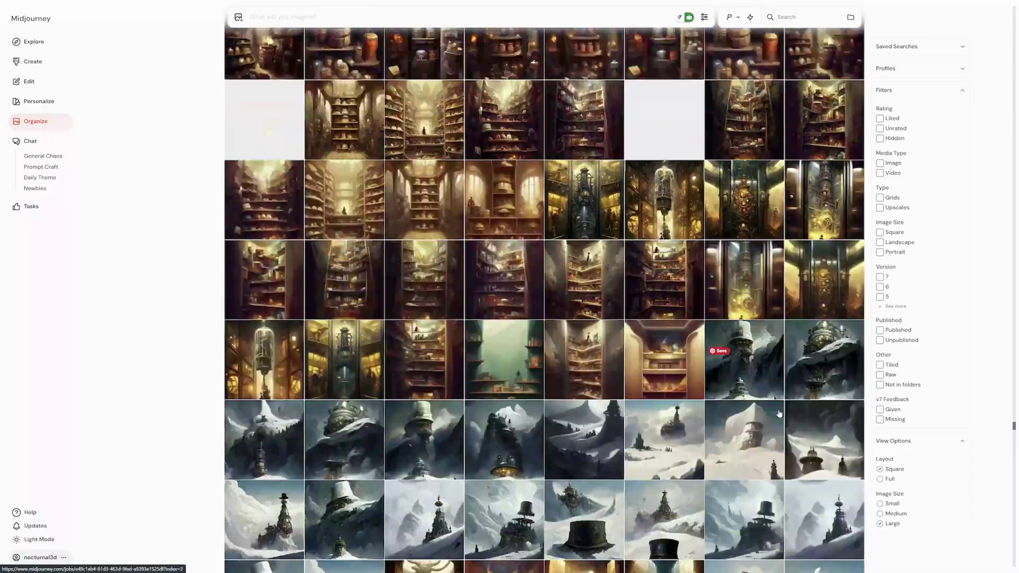
pyautogui.scroll(10, 779, 413)
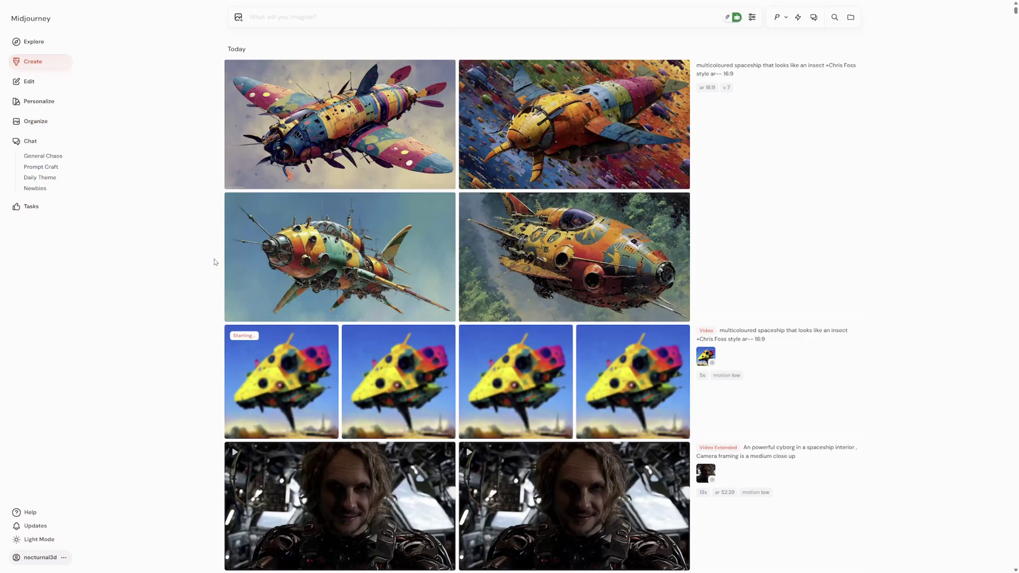
# Scroll back up to the yellow and pink insect-like spaceship image
pyautogui.moveTo(260, 265)
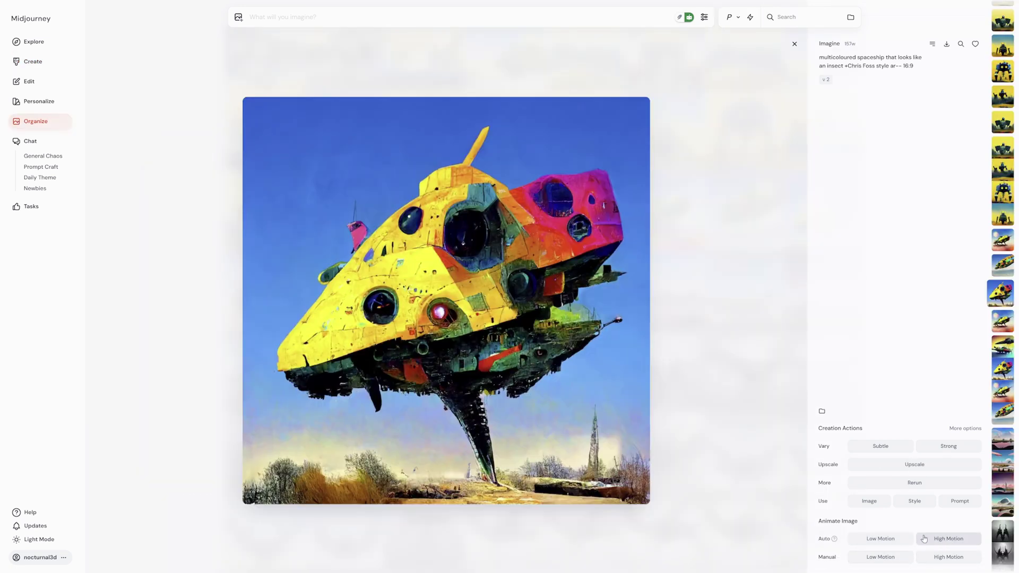
# Animate the yellow spaceship with Auto Low Motion, then start a Manual High Motion video of the orange one
pyautogui.click(886, 540)
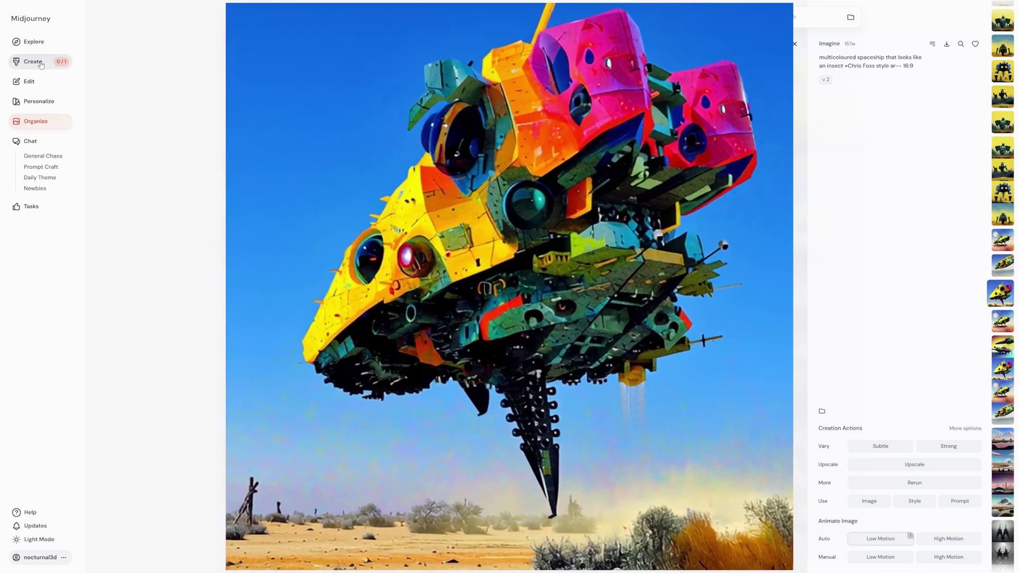
pyautogui.click(41, 63)
pyautogui.moveTo(832, 560)
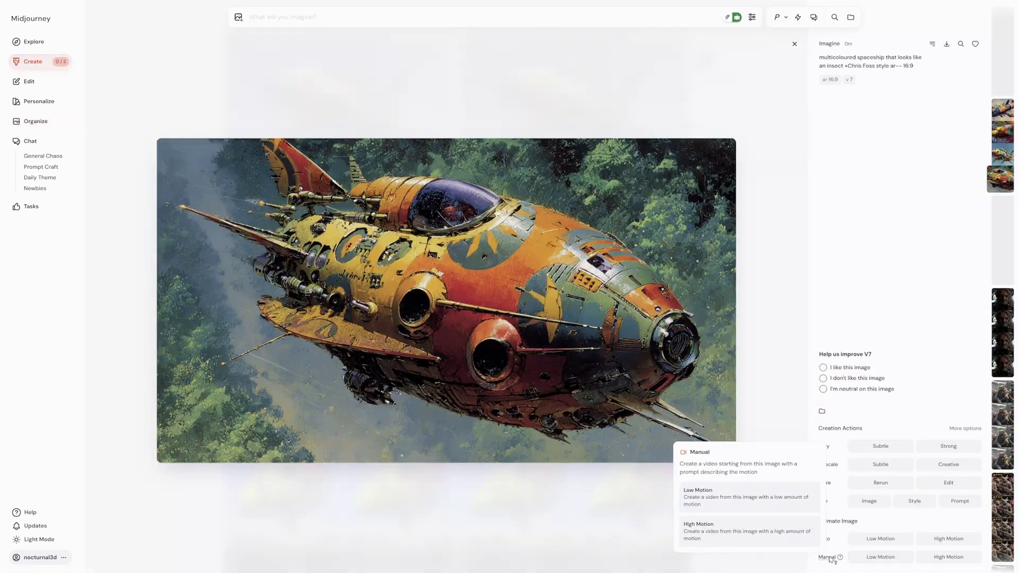
pyautogui.click(944, 558)
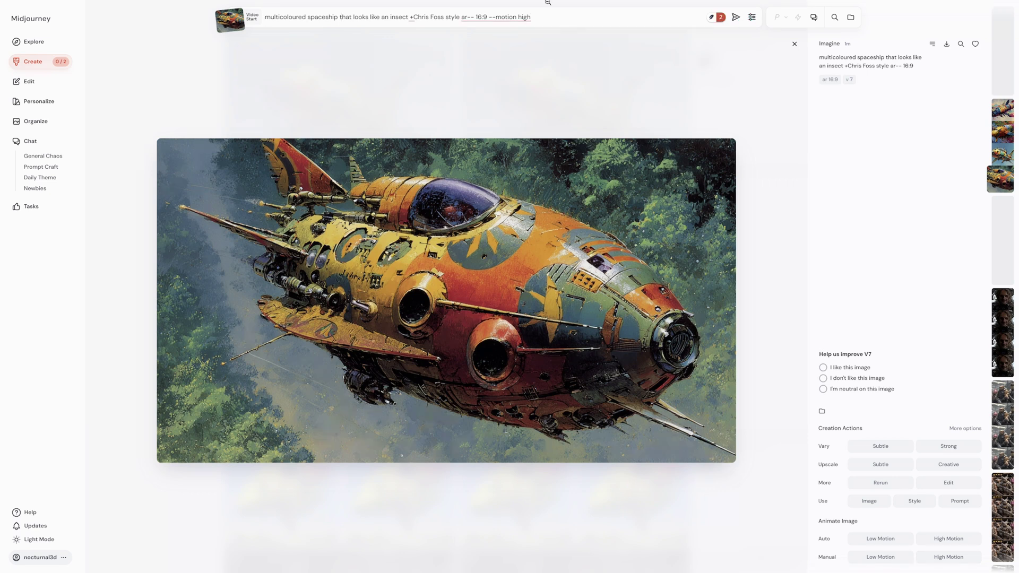
# Change the video prompt to 'A spaceship flying through a valley' and submit it
pyautogui.click(487, 17)
pyautogui.hotkey('ctrl', 'shift', 'Left')
pyautogui.hotkey('ctrl', 'shift', 'Left')
pyautogui.hotkey('ctrl', 'shift', 'Left')
pyautogui.hotkey('ctrl', 'shift', 'Left')
pyautogui.hotkey('ctrl', 'shift', 'Left')
pyautogui.hotkey('ctrl', 'shift', 'Left')
pyautogui.hotkey('ctrl', 'shift', 'Left')
pyautogui.hotkey('ctrl', 'shift', 'Left')
pyautogui.hotkey('ctrl', 'shift', 'Left')
pyautogui.hotkey('ctrl', 'shift', 'Left')
pyautogui.hotkey('ctrl', 'shift', 'Left')
pyautogui.hotkey('ctrl', 'shift', 'Left')
pyautogui.hotkey('ctrl', 'shift', 'Left')
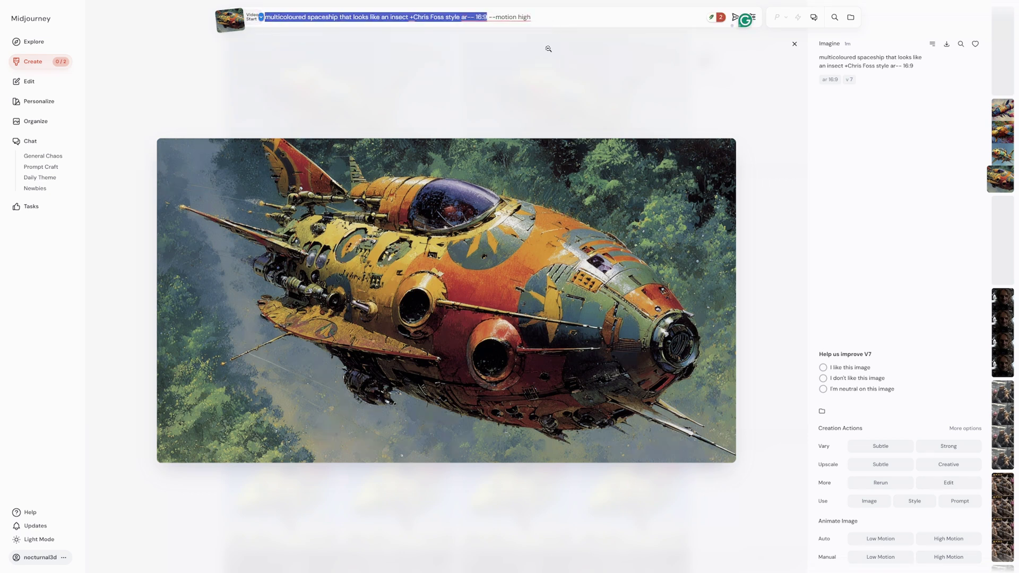
pyautogui.write('A spaceshi')
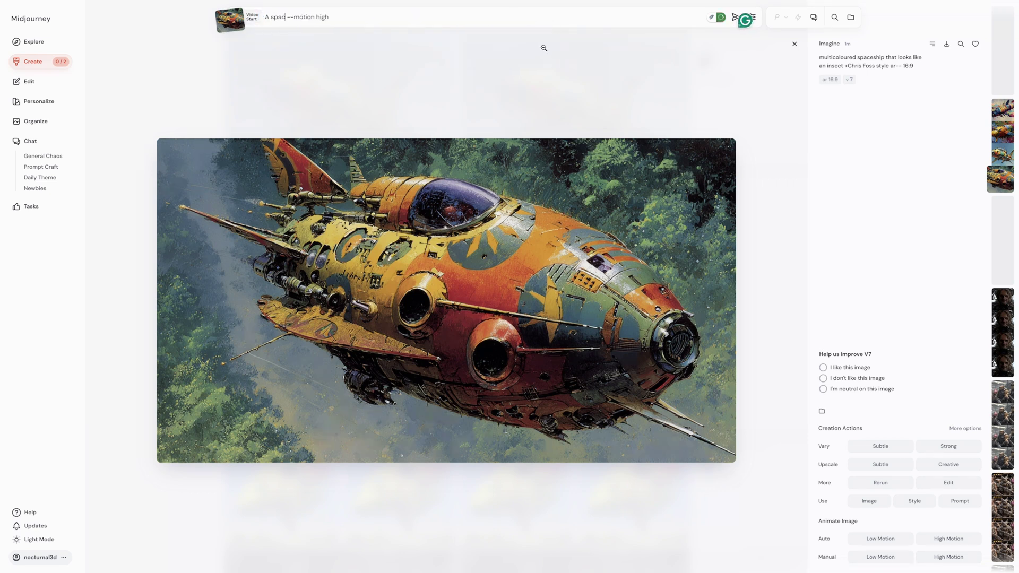
pyautogui.write('p')
pyautogui.write(' flying thropu')
pyautogui.press('BackSpace')
pyautogui.press('BackSpace')
pyautogui.write('ugh a valley')
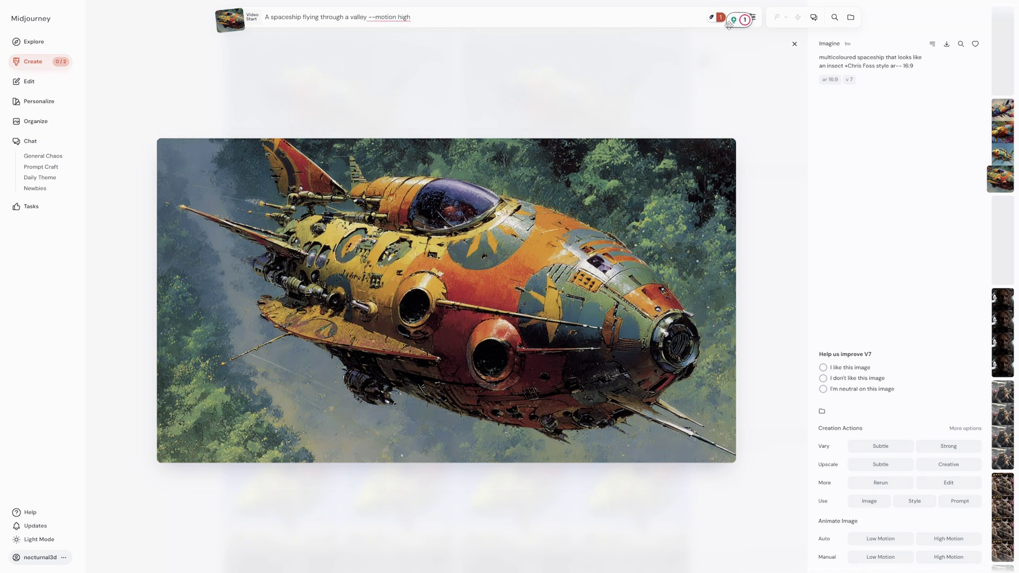
pyautogui.click(737, 18)
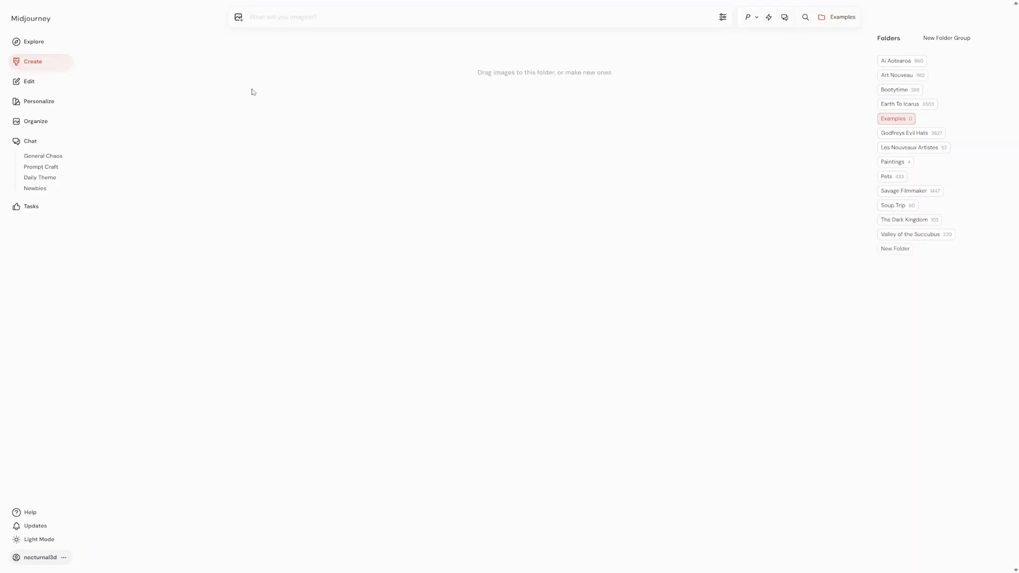
# Use the first dark uploaded image as the starting frame, lock the images, and submit the video
pyautogui.click(238, 19)
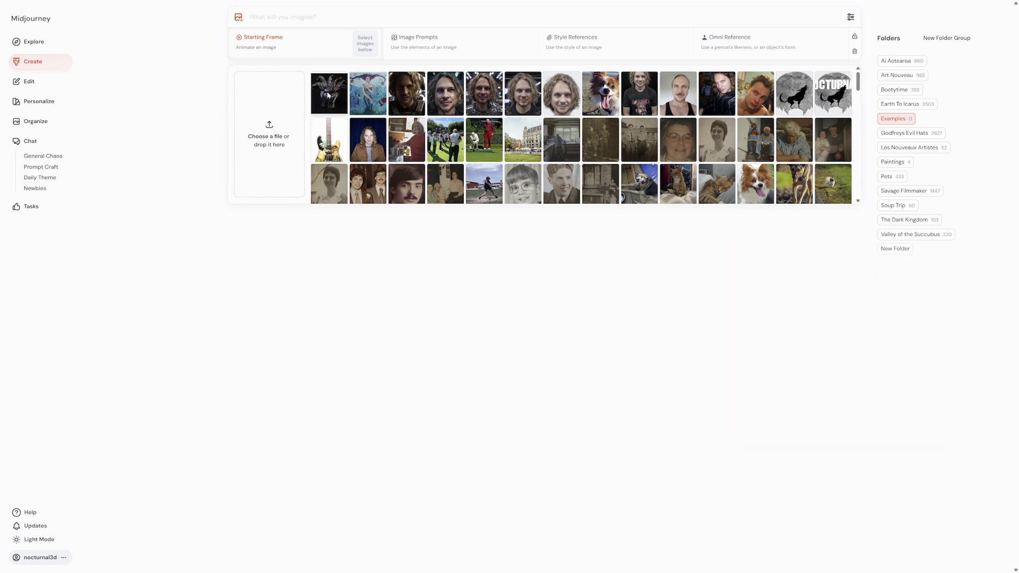
pyautogui.moveTo(328, 92)
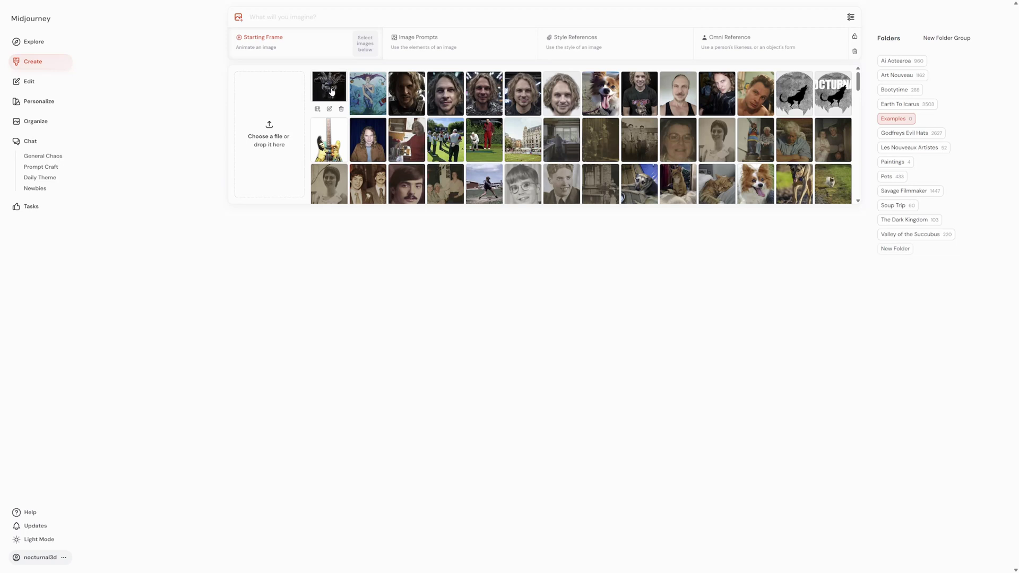
pyautogui.moveTo(331, 91); pyautogui.dragTo(252, 45)
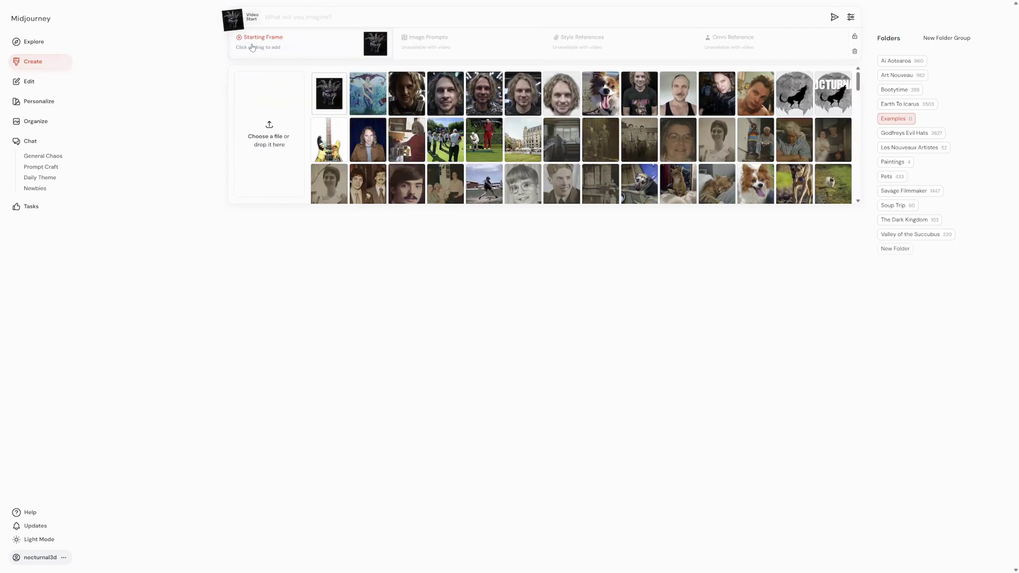
pyautogui.click(381, 37)
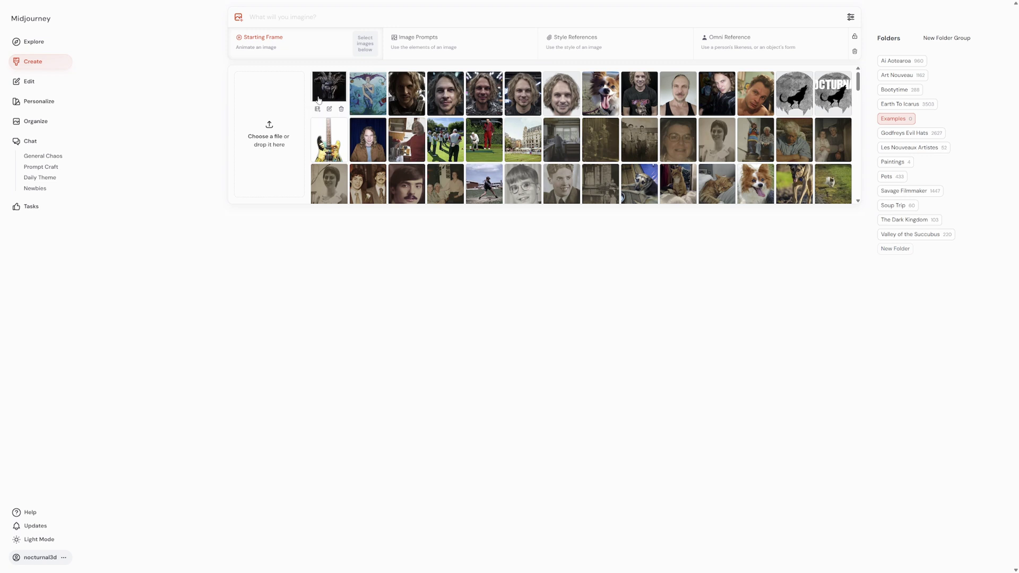
pyautogui.click(332, 86)
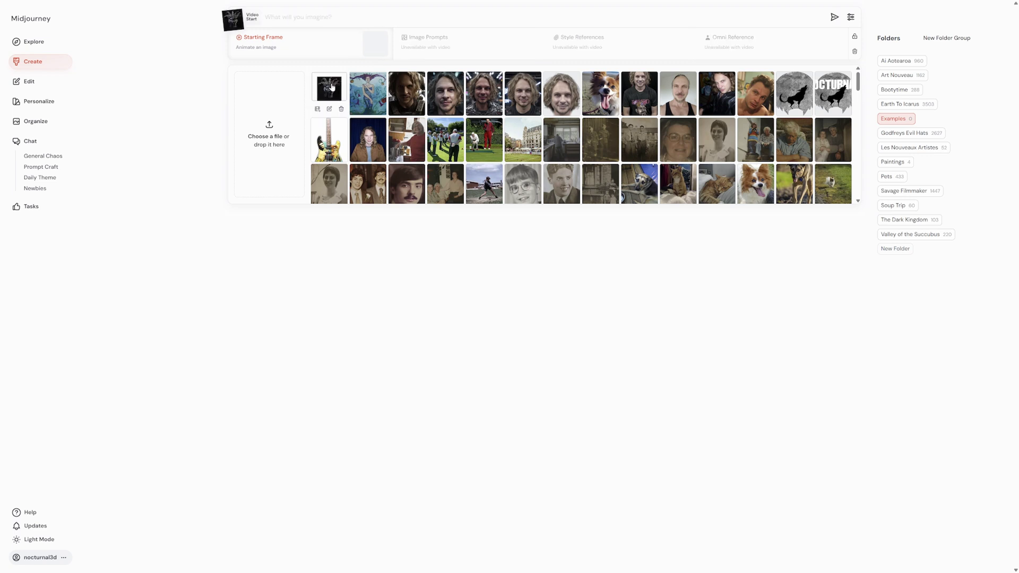
pyautogui.moveTo(221, 13)
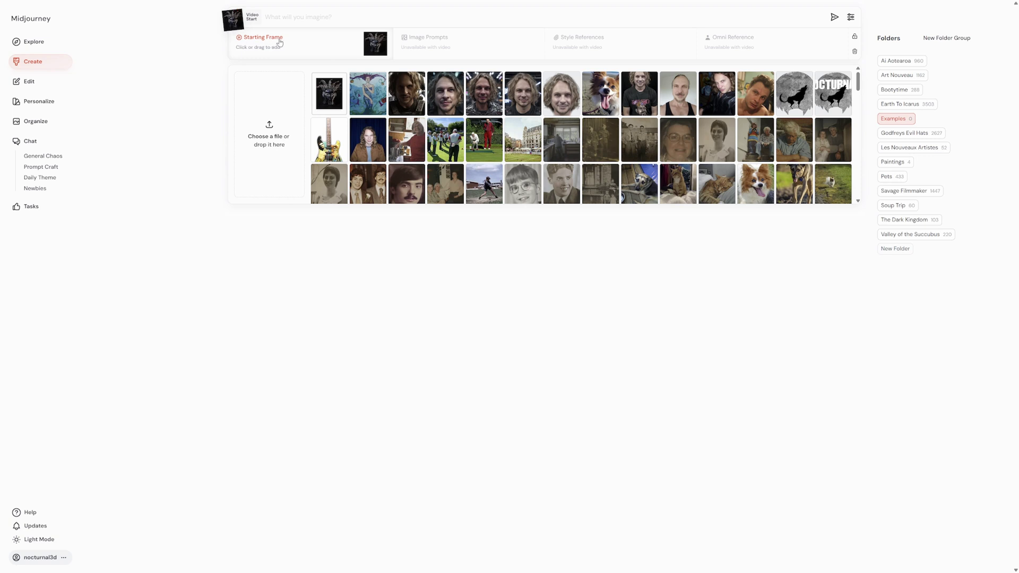
pyautogui.click(855, 37)
pyautogui.click(834, 17)
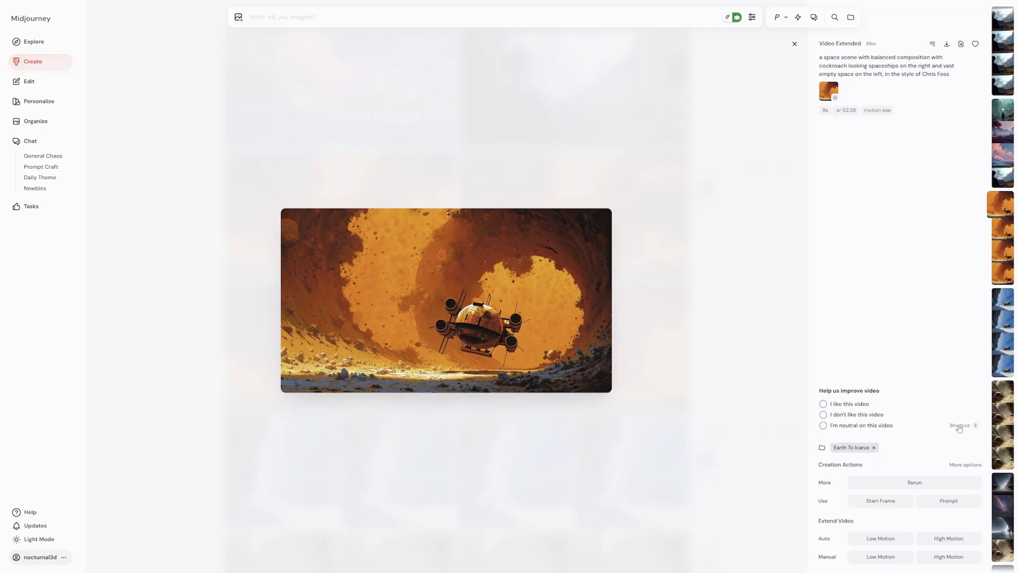
# Load the golden cyborg angel image as a Manual High Motion video start with its prompt
pyautogui.moveTo(829, 493)
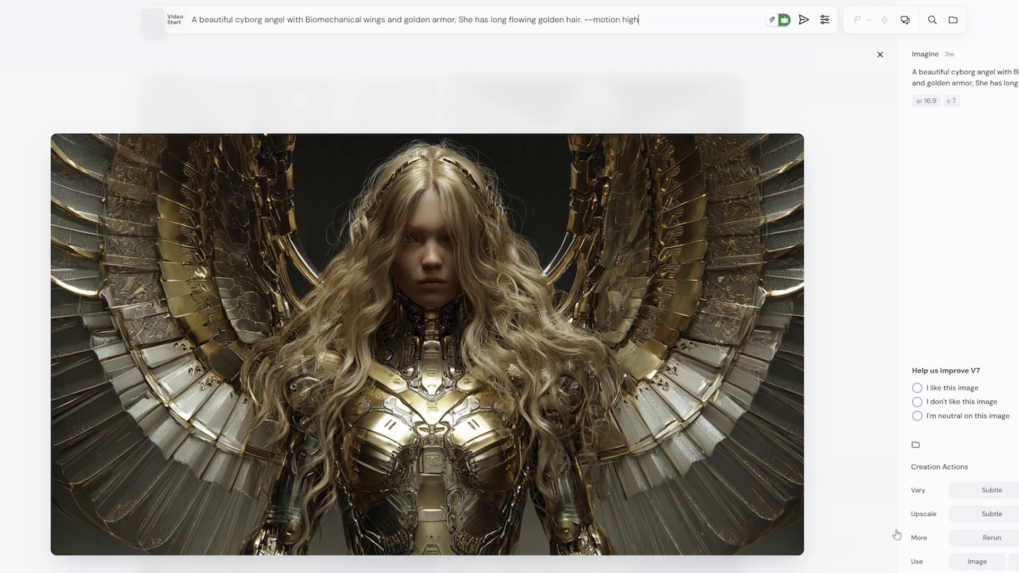
# Open the generation options and submit the golden cyborg angel high-motion video job
pyautogui.click(825, 20)
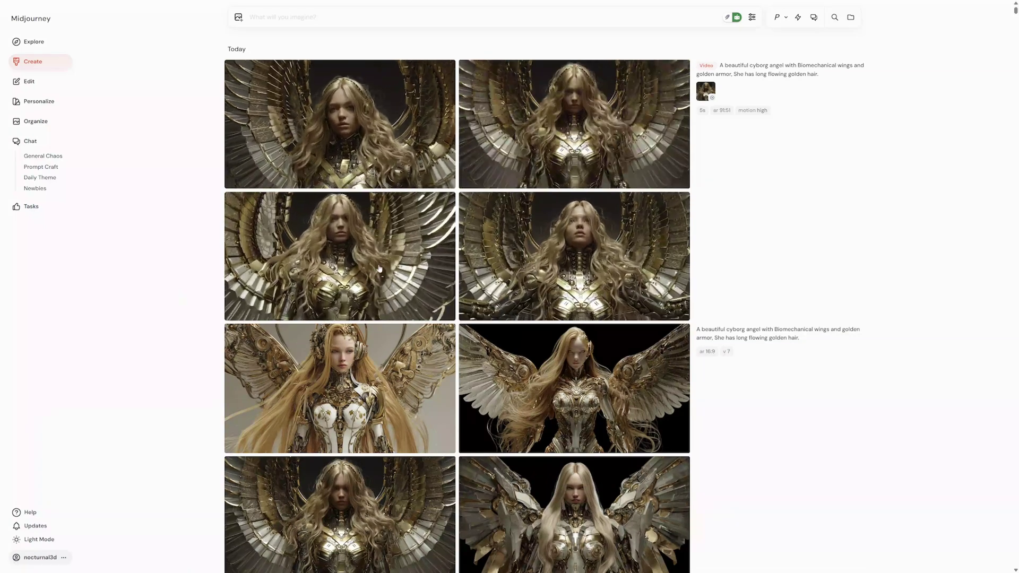
# Open a golden cyborg angel clip in detail view and run Auto Low Motion extension
pyautogui.moveTo(517, 262)
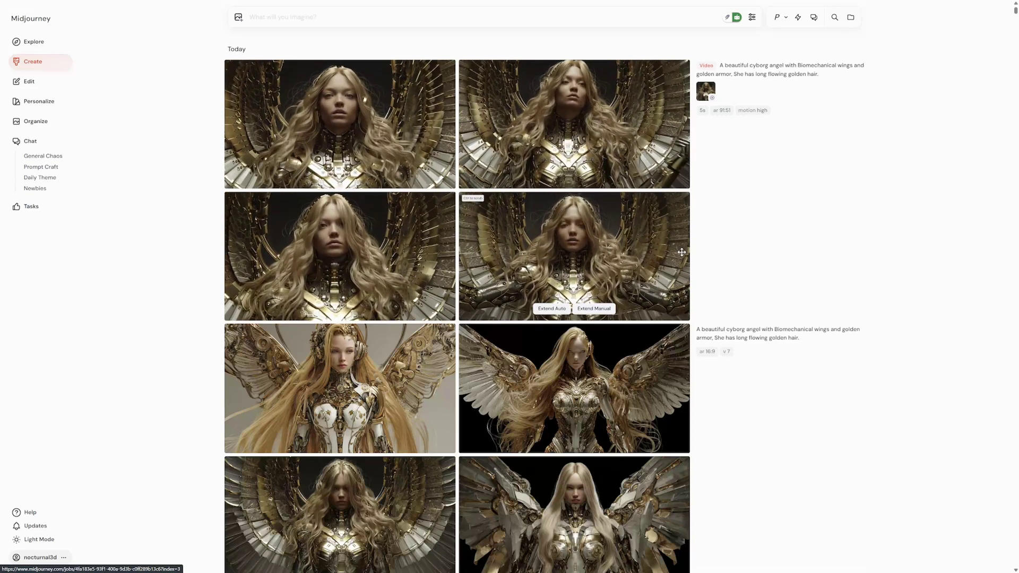
pyautogui.click(560, 253)
pyautogui.click(881, 538)
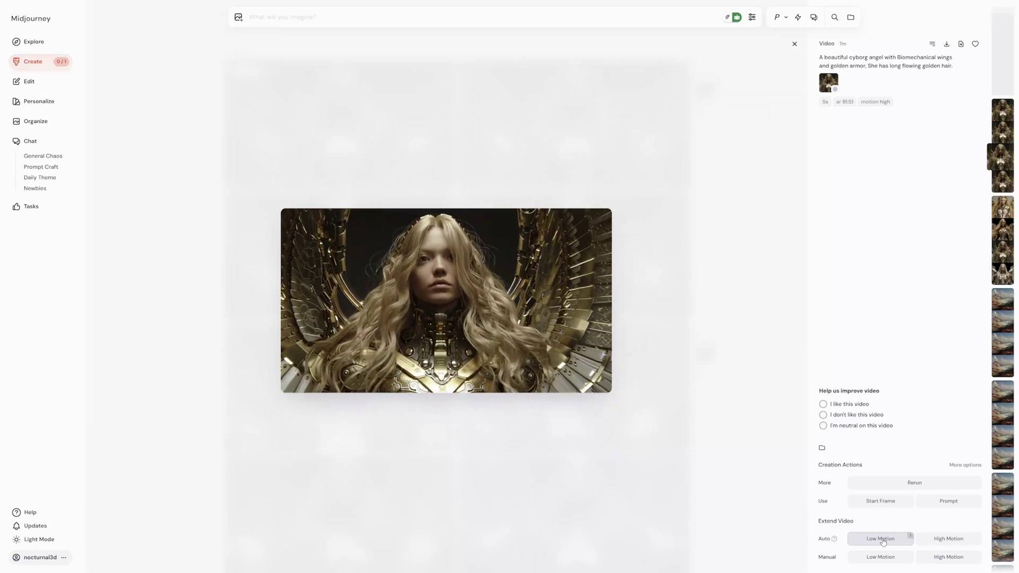
# Switch to the angel's still image, start a high-motion manual animation, and set Raw mode
pyautogui.press('Down')
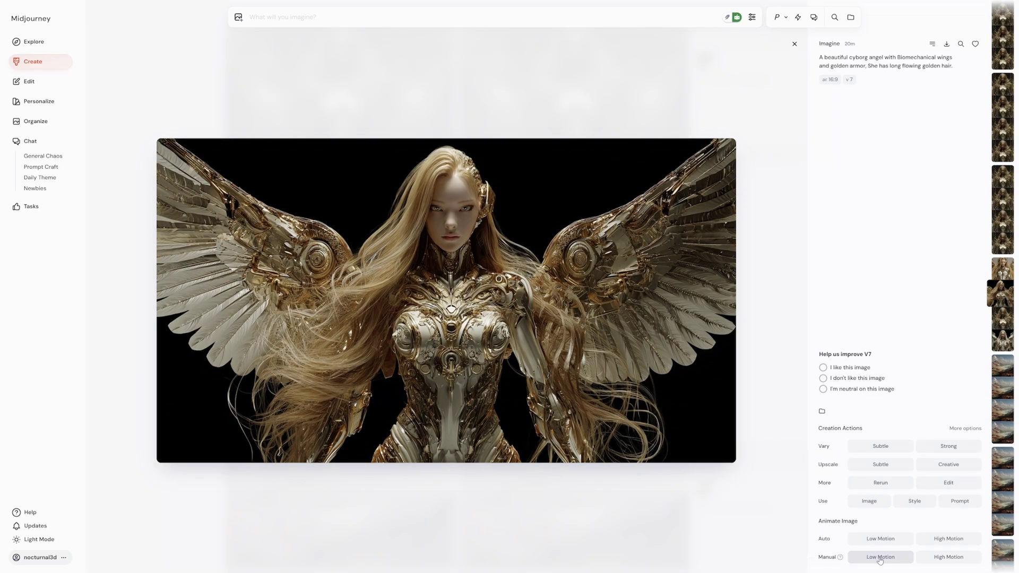
pyautogui.click(948, 558)
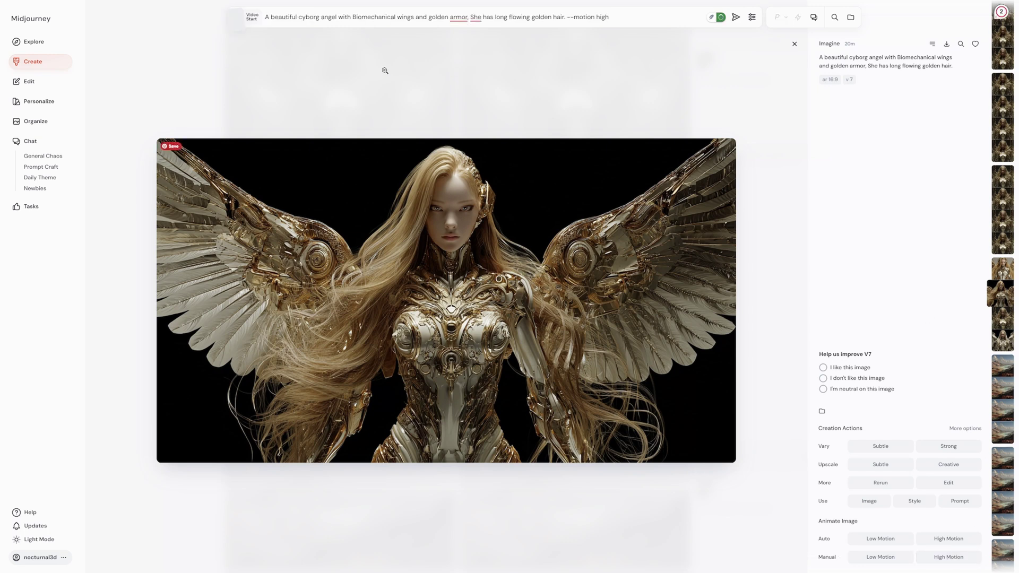
pyautogui.click(749, 20)
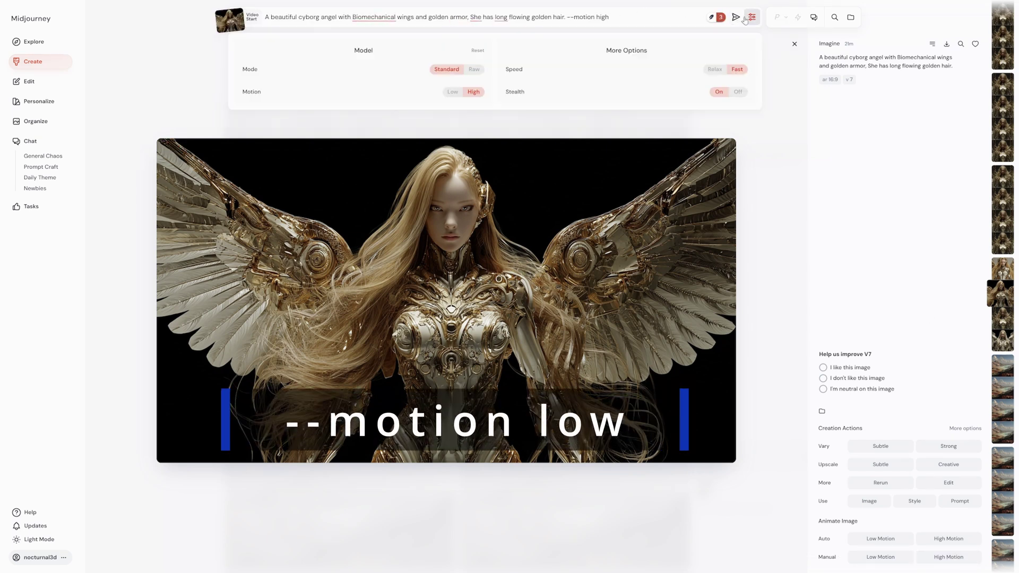
pyautogui.click(474, 69)
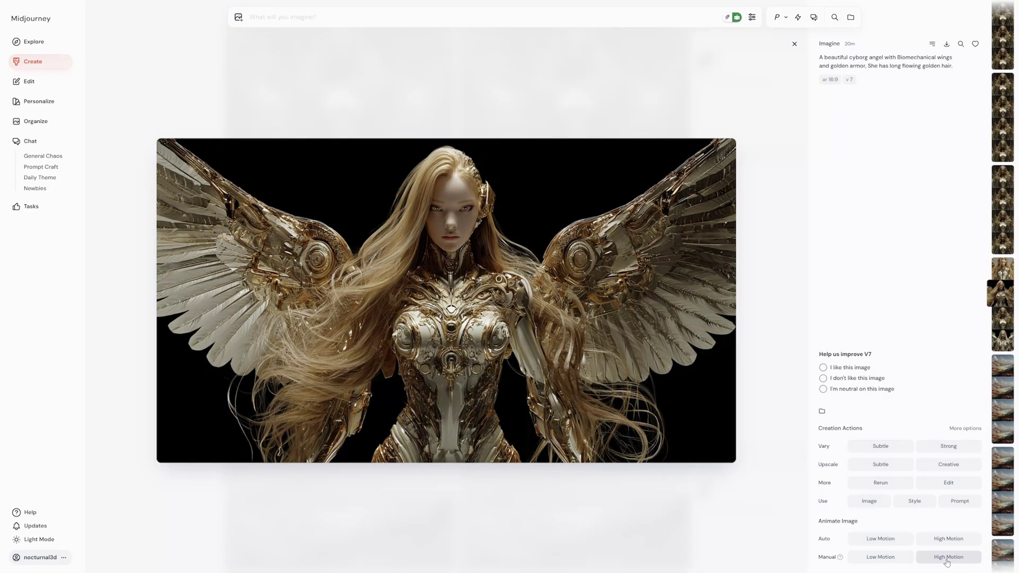
# Start a Manual High Motion animation of the angel in Raw mode and select the prompt's leading 'A'
pyautogui.click(947, 561)
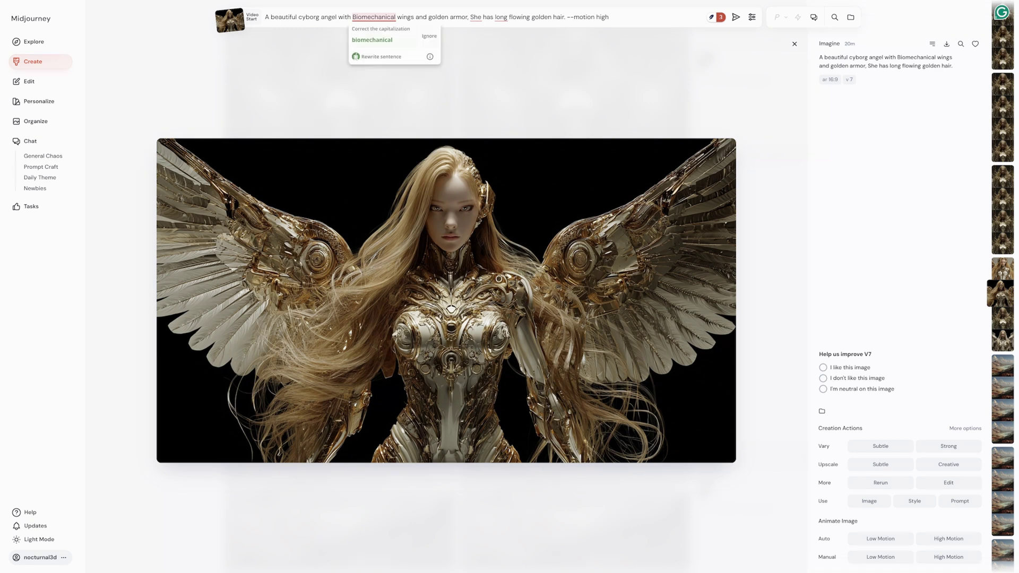
pyautogui.click(747, 19)
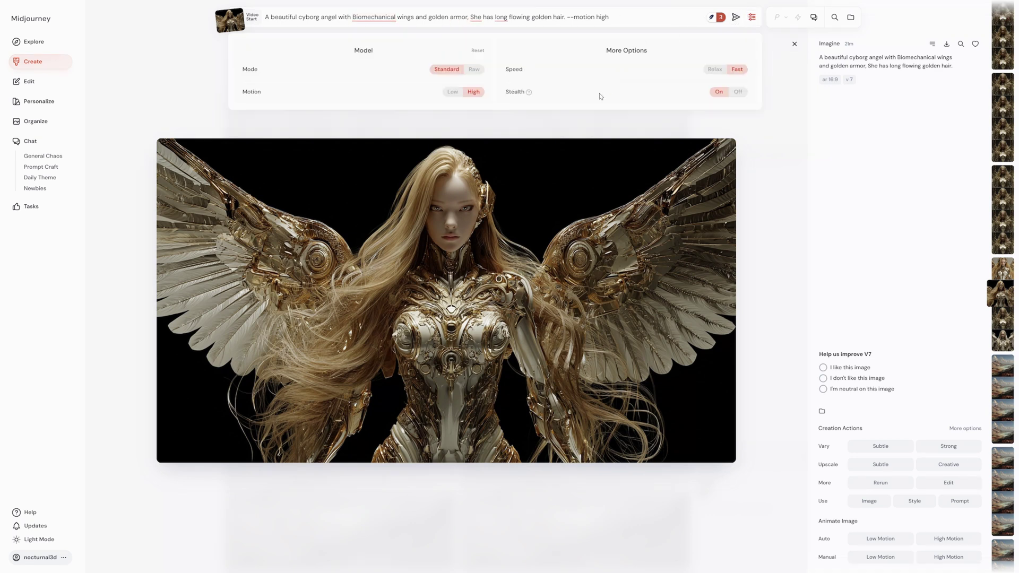
pyautogui.click(475, 71)
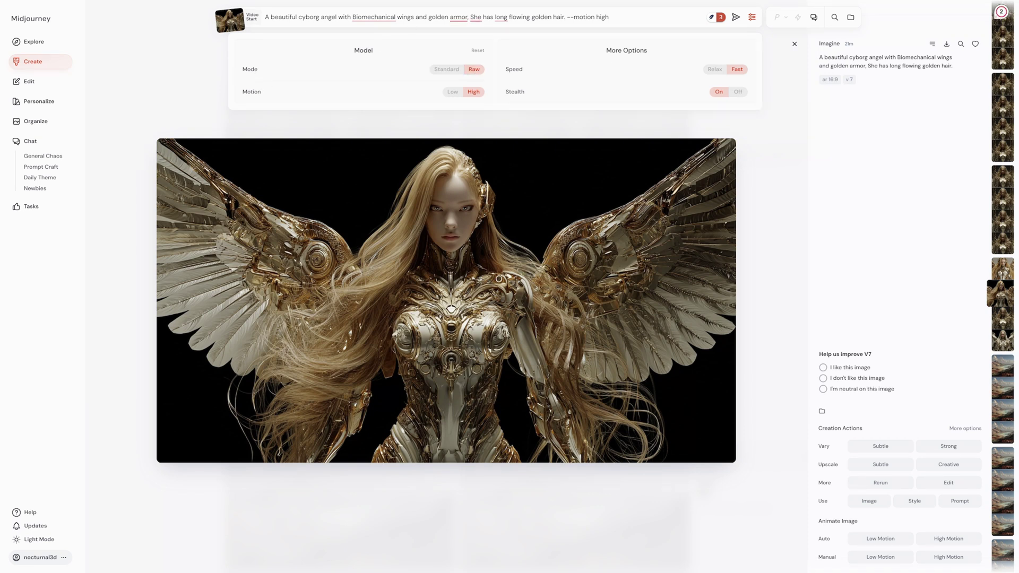
pyautogui.moveTo(566, 17); pyautogui.dragTo(256, 17)
pyautogui.click(260, 19)
# Replace the prompt's leading 'A' with 'The camera zooms' and submit the video job
pyautogui.write('The cam')
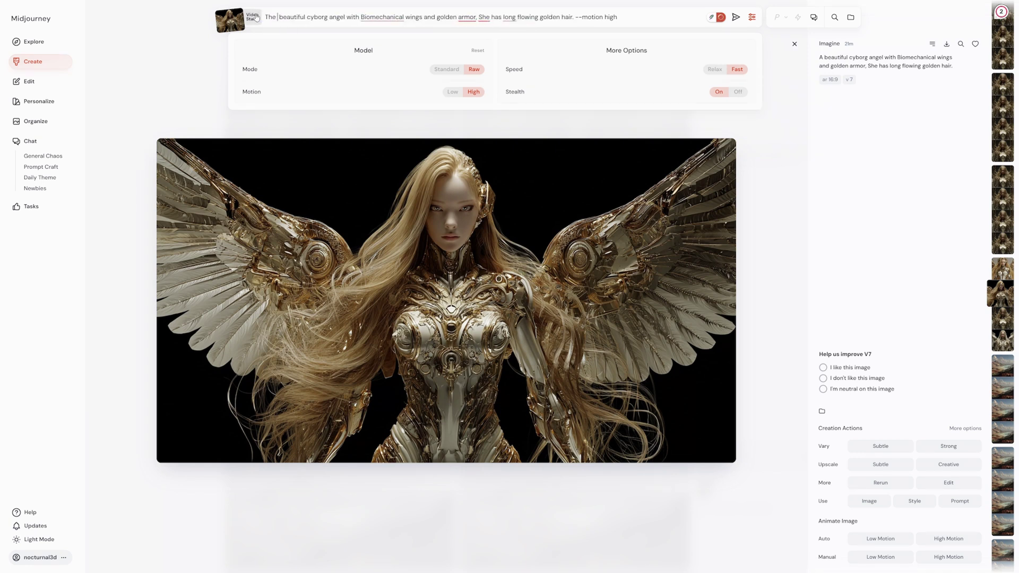
pyautogui.write('era')
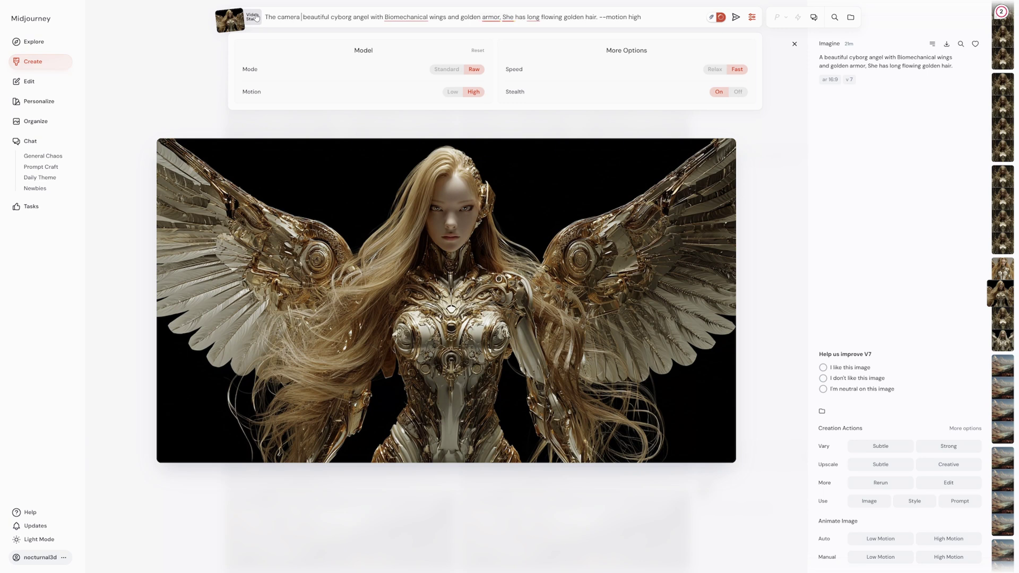
pyautogui.write(' zooms')
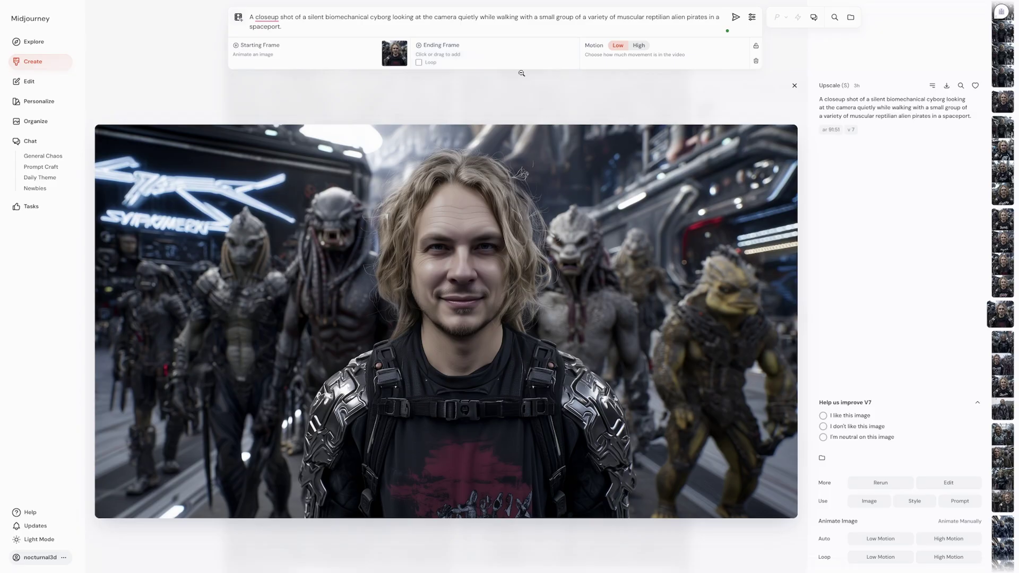
# Enable Loop in the Ending Frame options and submit the alien-pirates closeup video
pyautogui.click(419, 64)
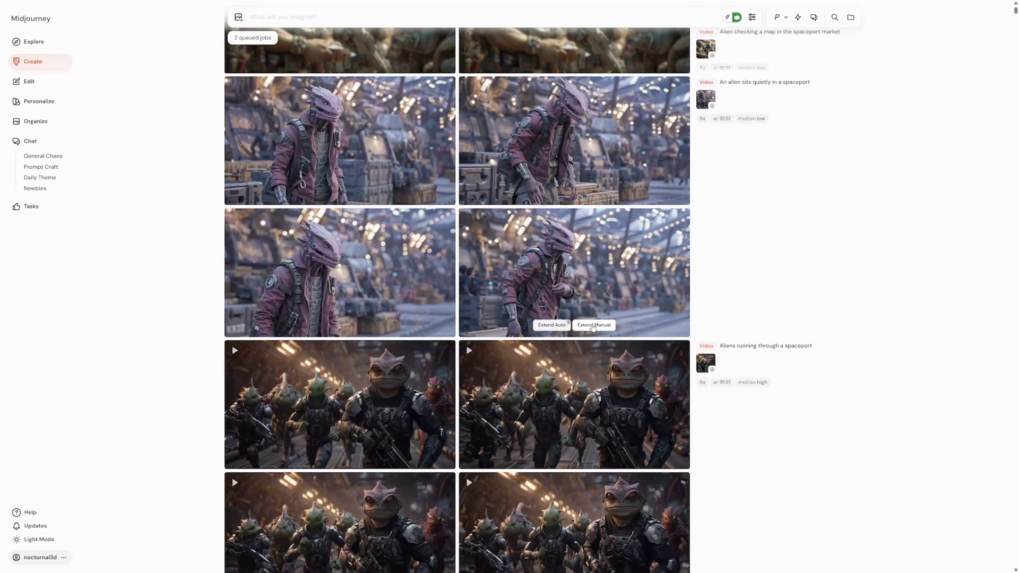
# Manually extend the alien-in-spaceport video, hyphenating 'strange-looking' and resolving the punctuation flag on 'then'
pyautogui.click(593, 326)
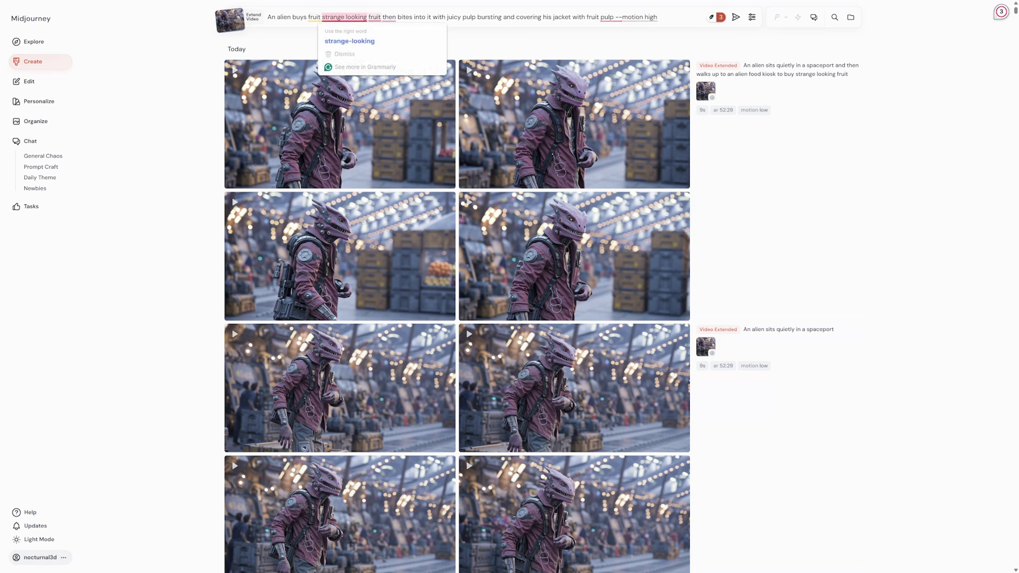
pyautogui.moveTo(350, 21)
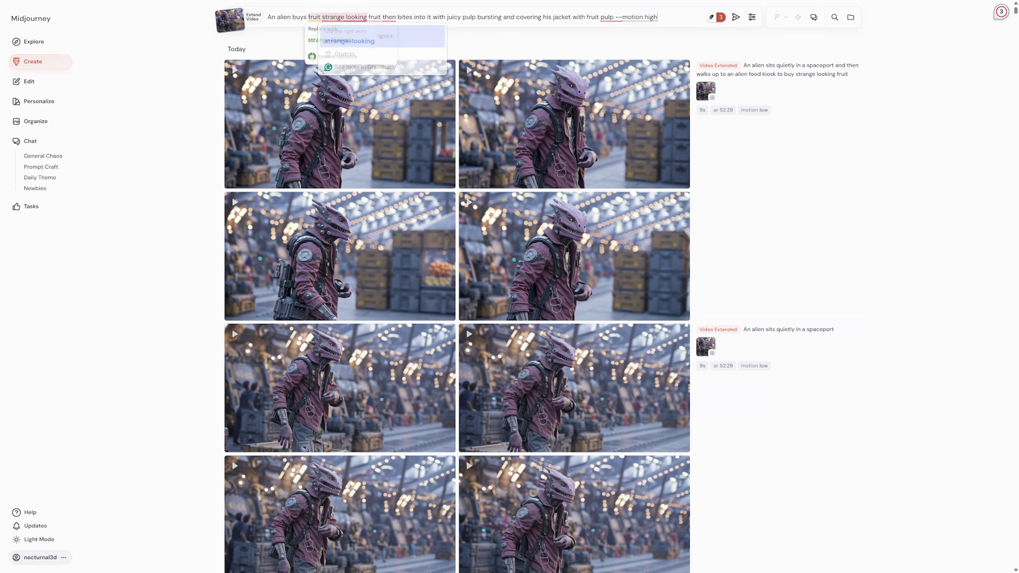
pyautogui.click(342, 37)
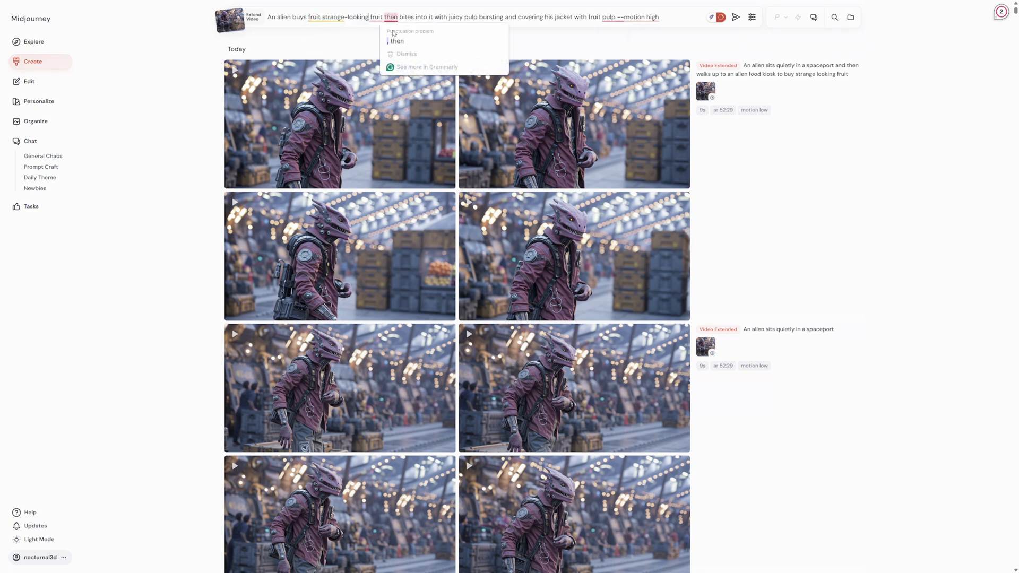
pyautogui.click(398, 41)
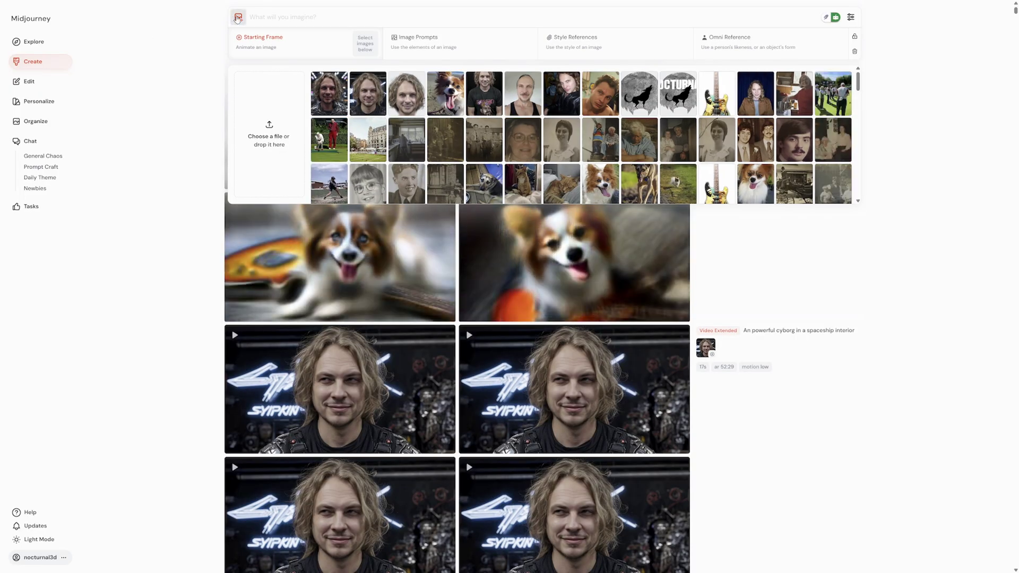
# Reopen the references panel and drag the dog image into Omni Reference as the subject
pyautogui.click(237, 18)
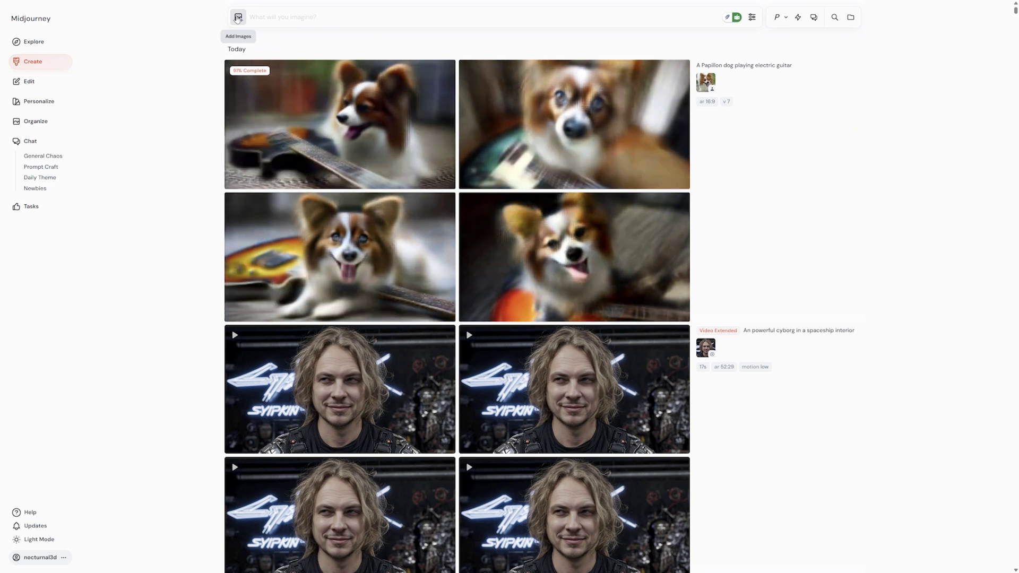
pyautogui.click(237, 17)
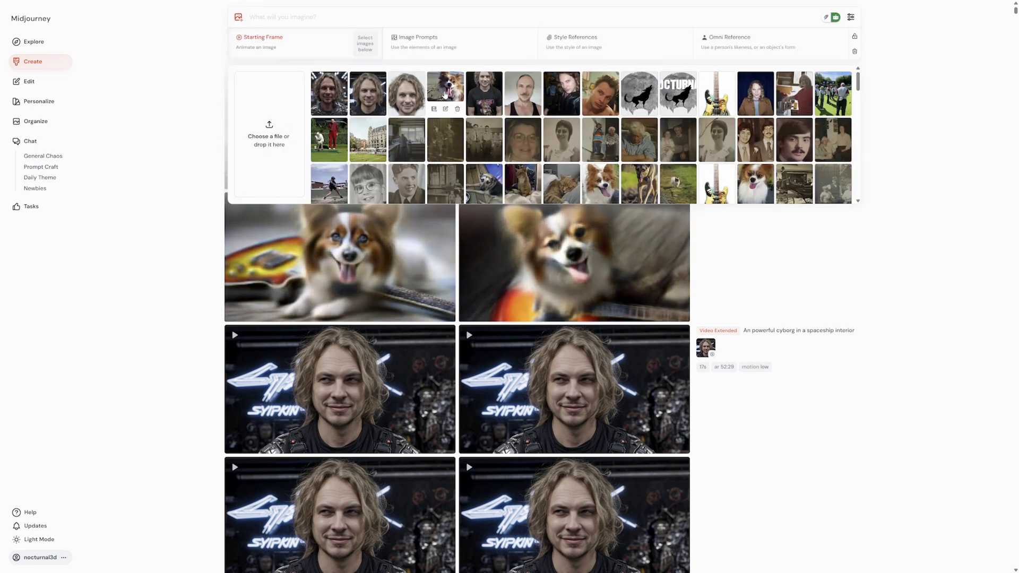
pyautogui.moveTo(445, 93); pyautogui.dragTo(800, 46)
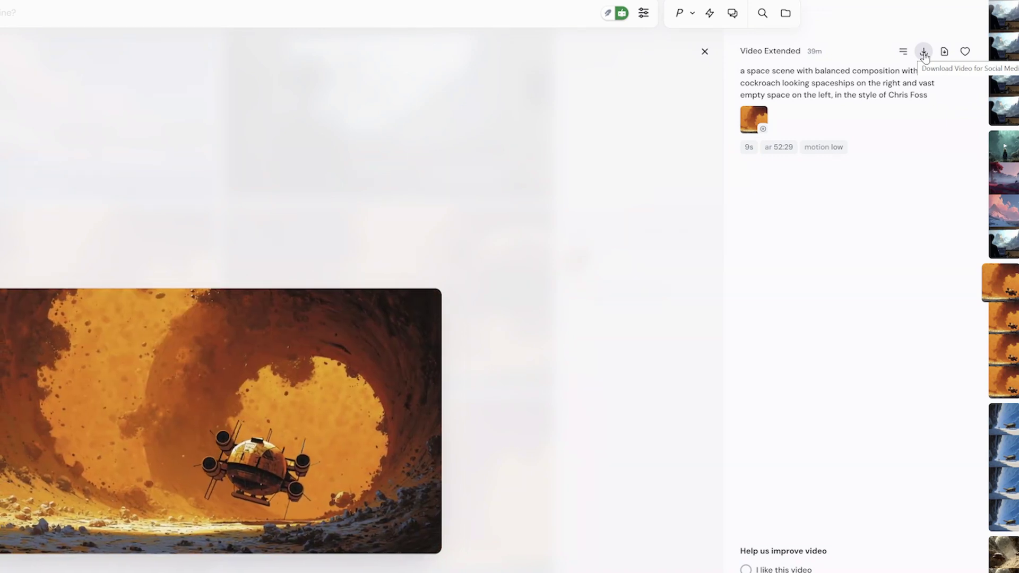
# Save the 9-second Chris Foss-style clip as both a social-media video and a raw video
pyautogui.click(924, 53)
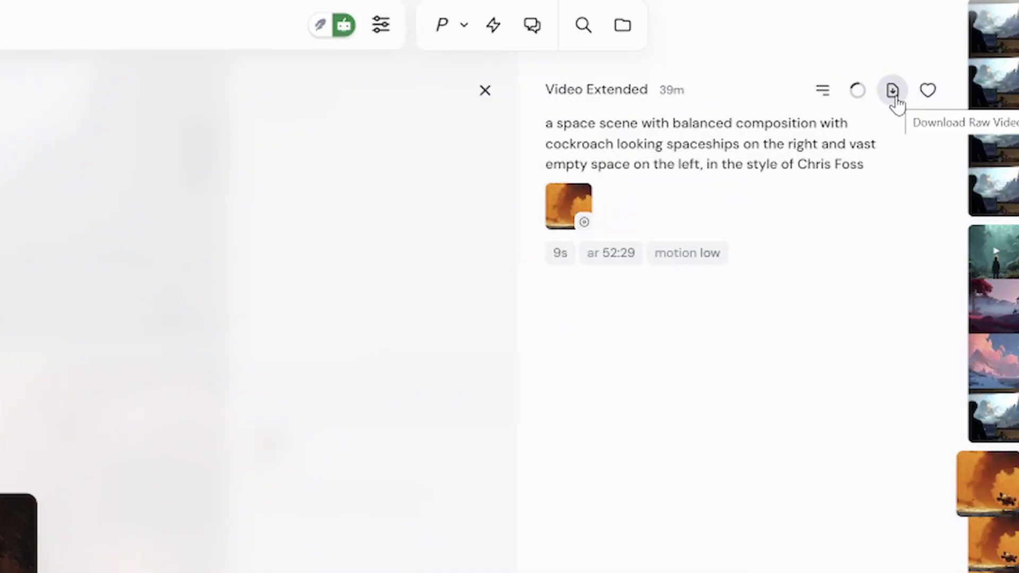
pyautogui.click(894, 101)
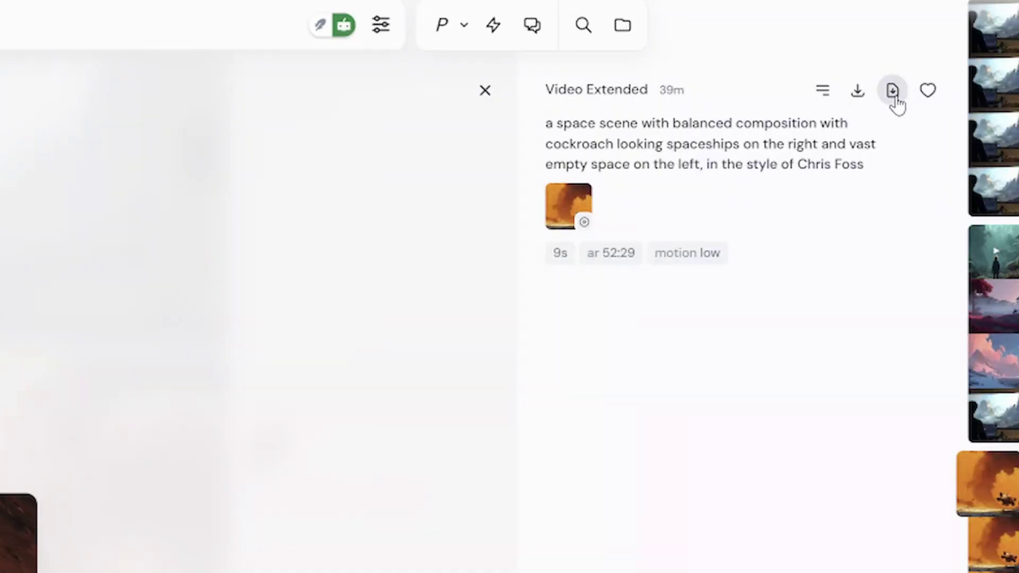